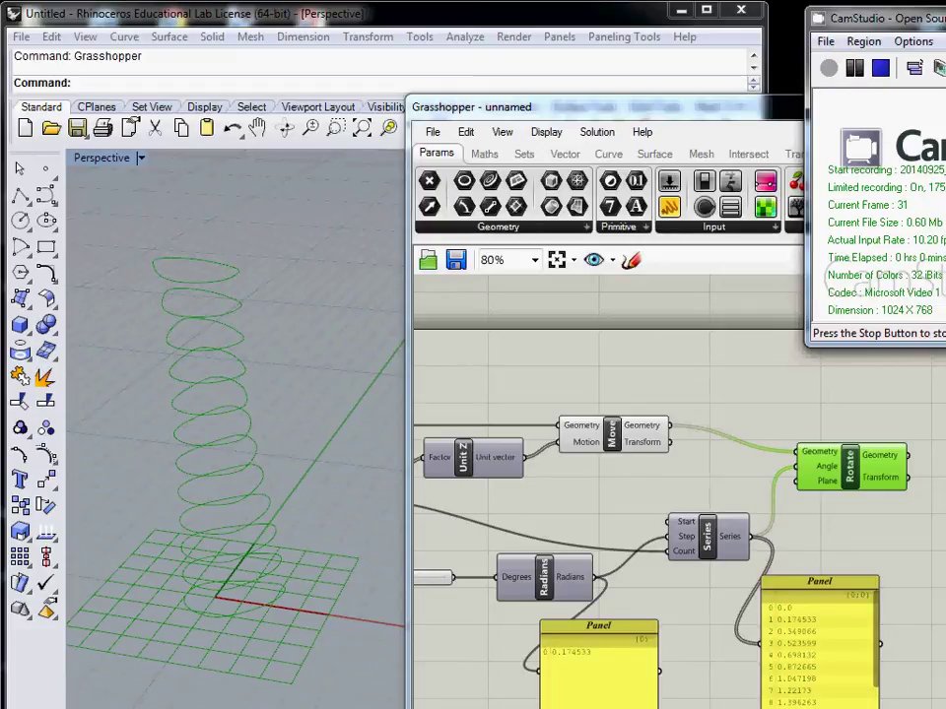
Add a Scale NU component beyond Rotate and connect Rotate's Geometry output to its Geometry input.
click(888, 401)
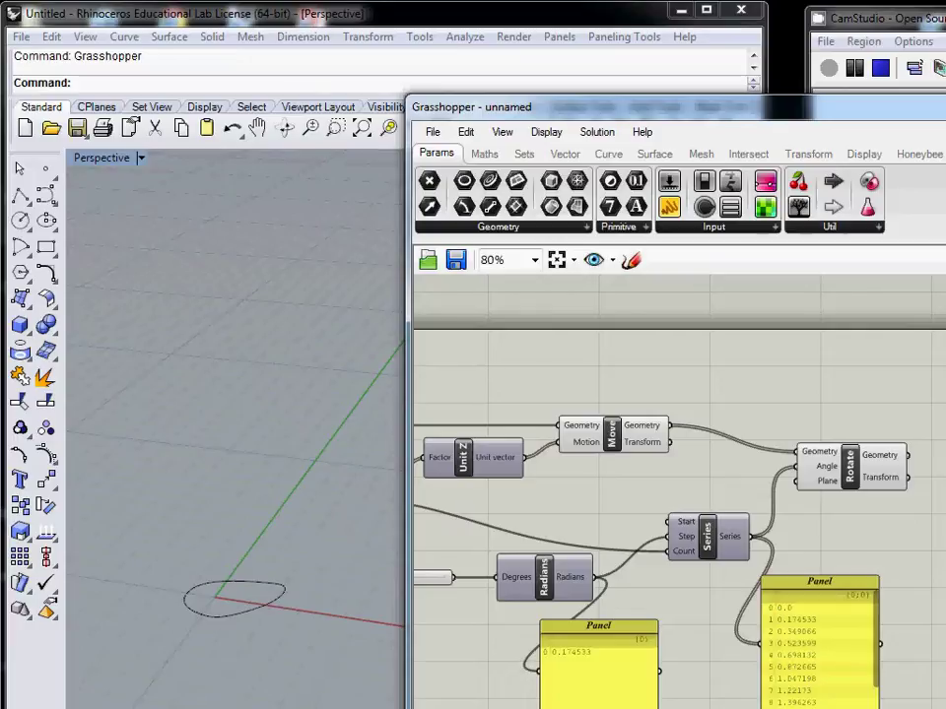
right_drag(941, 500, 777, 519)
click(864, 534)
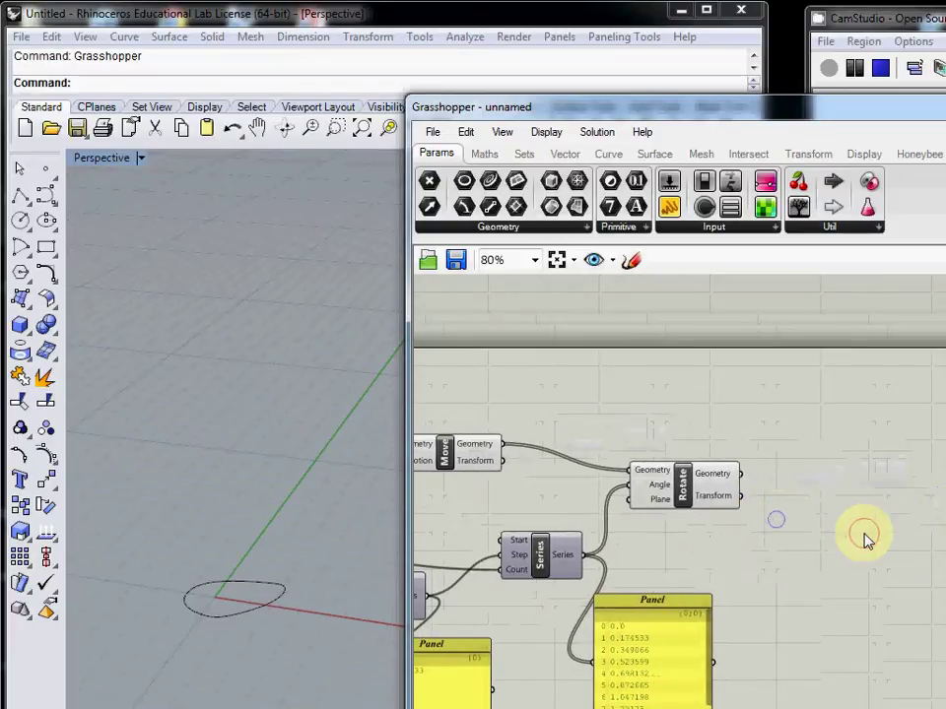
double_click(865, 539)
text(scale)
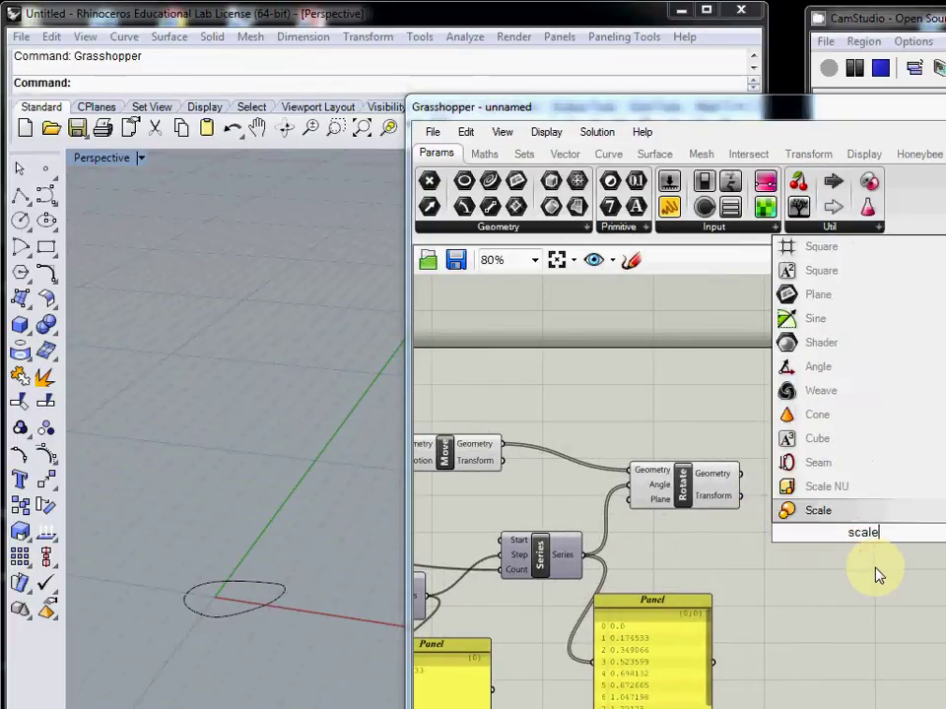
click(859, 495)
drag(857, 497, 926, 545)
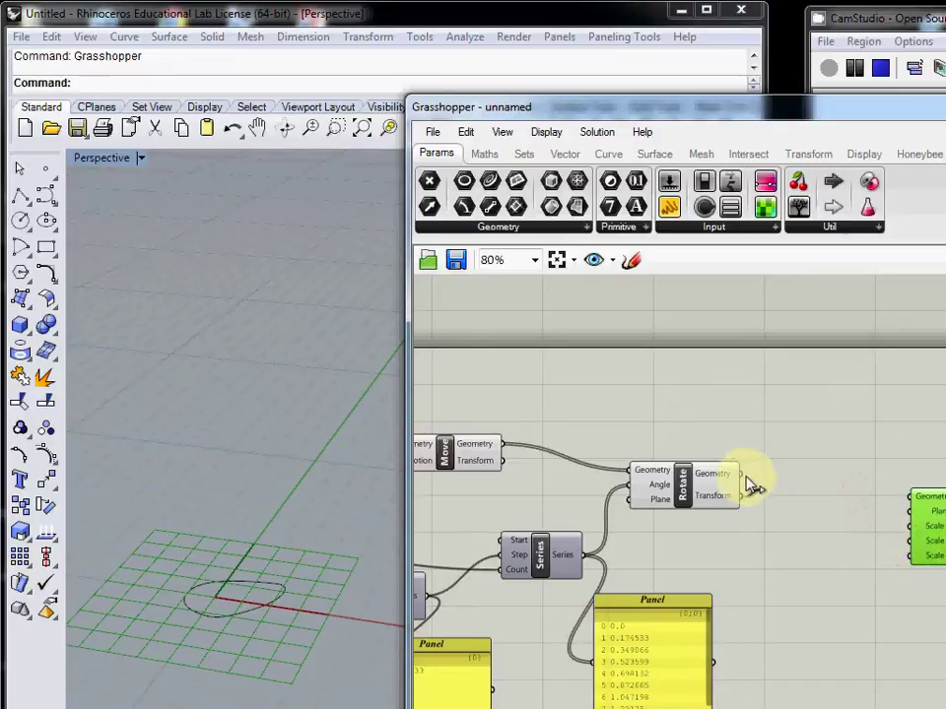
drag(743, 477, 914, 506)
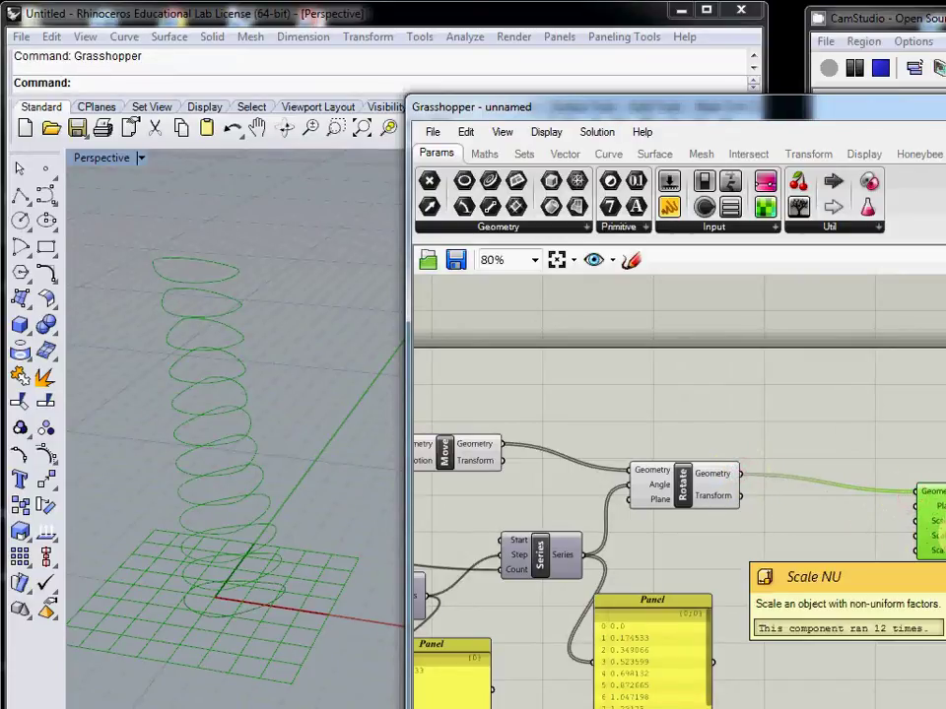
drag(920, 522, 944, 536)
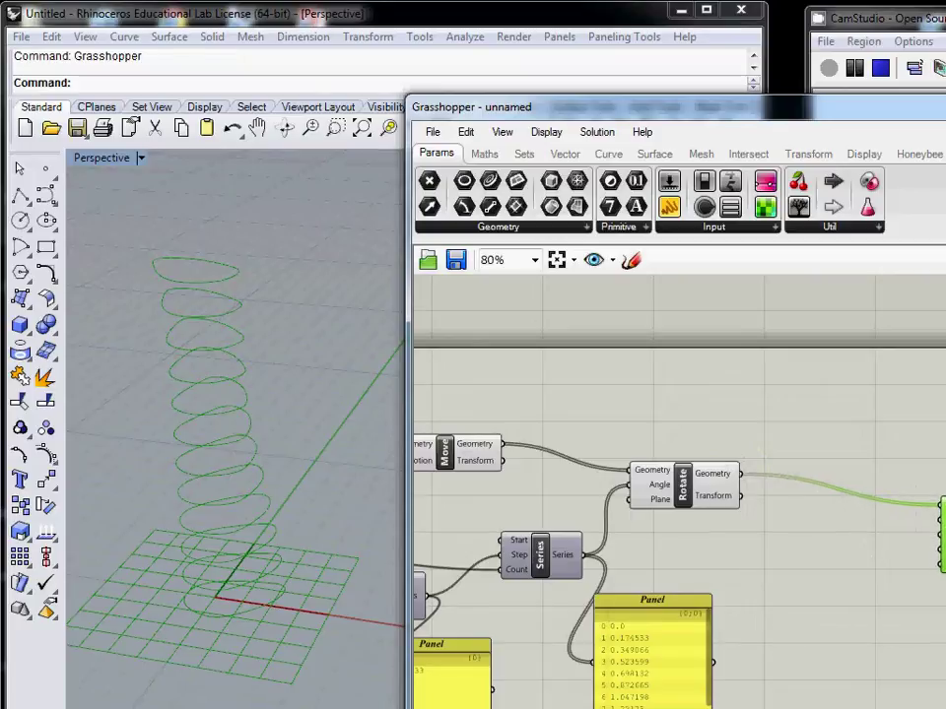
Delete the panel listing the rotation Series values and move Scale NU closer to the Rotate component.
click(688, 611)
key(Delete)
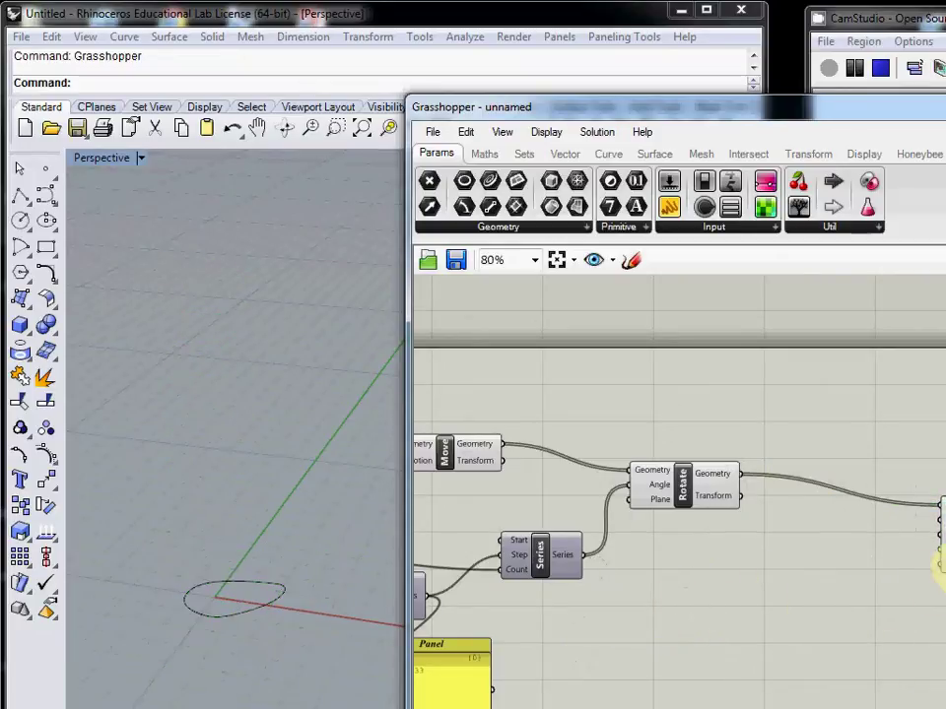
drag(943, 570, 901, 606)
Add a new Series component below Rotate and connect its output to the Scale X input of Scale NU.
double_click(685, 692)
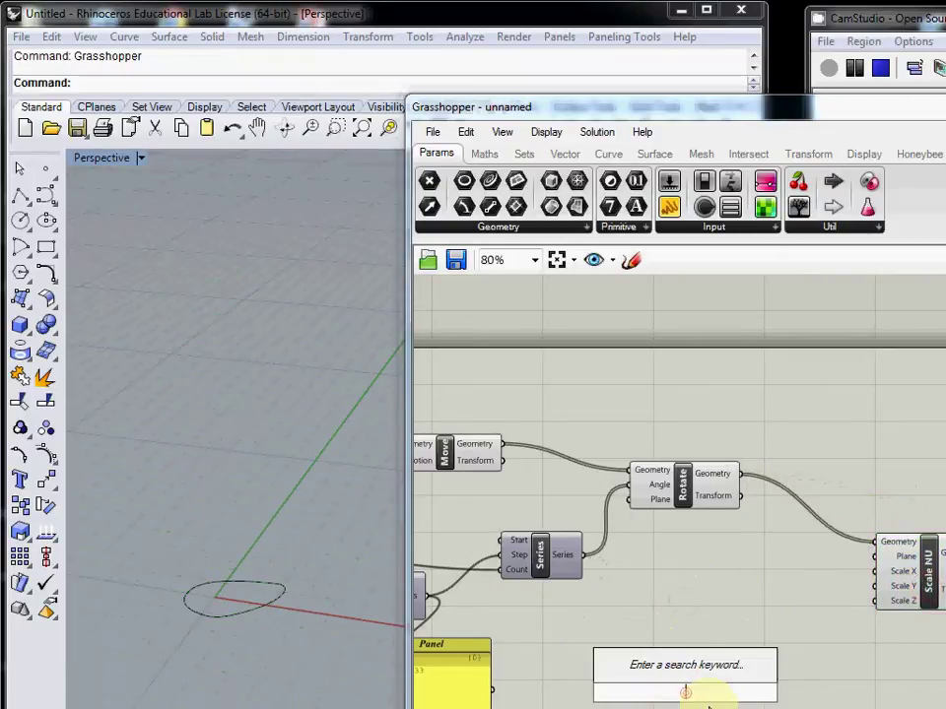
text(se)
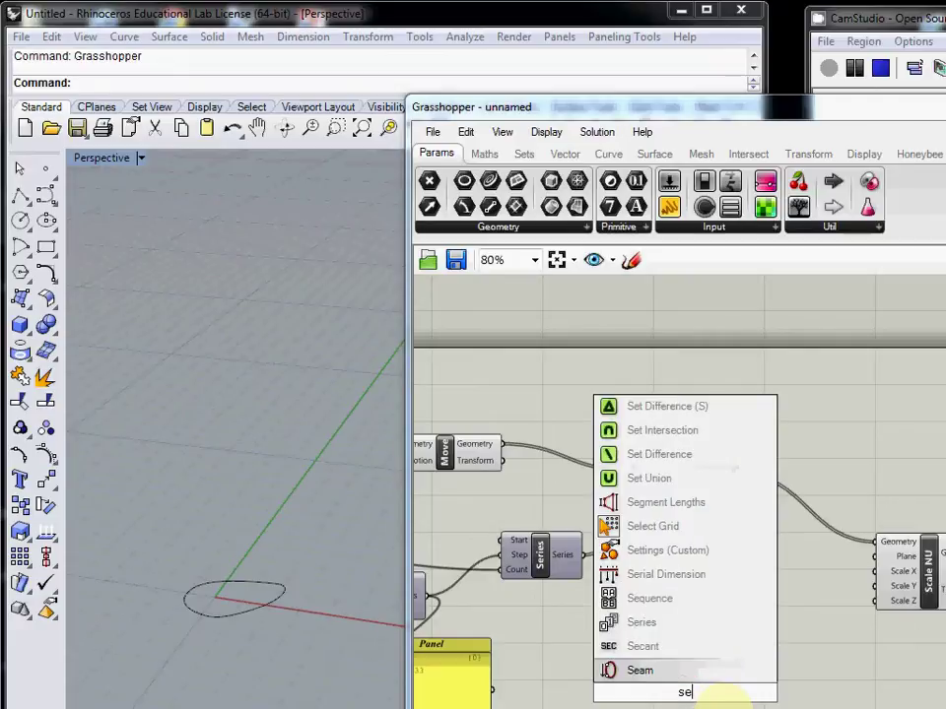
text(rie)
key(Return)
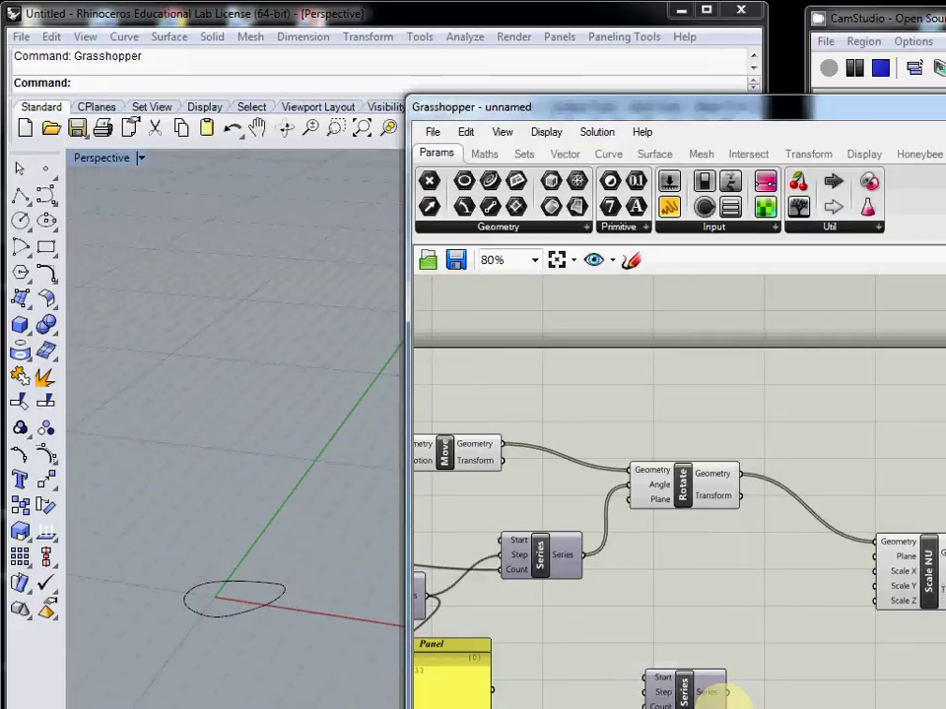
drag(718, 692, 922, 589)
Move the new Series level with Scale NU, also connect it to Scale Y, and preview the scaled curves.
scroll(303, 542, down, 4)
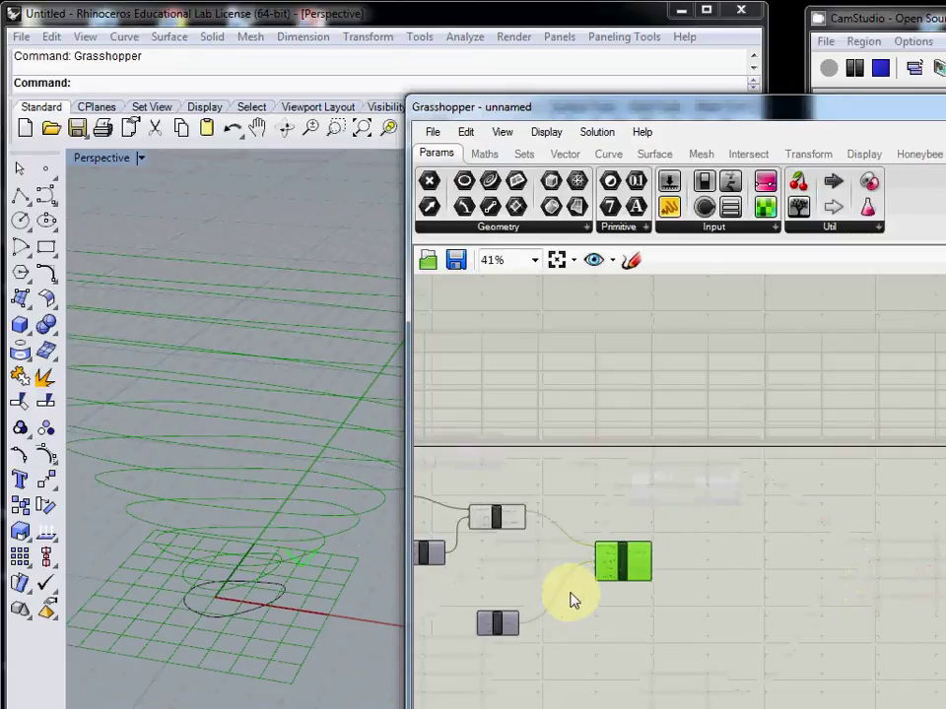
scroll(582, 596, up, 6)
right_drag(285, 526, 488, 663)
drag(540, 702, 576, 532)
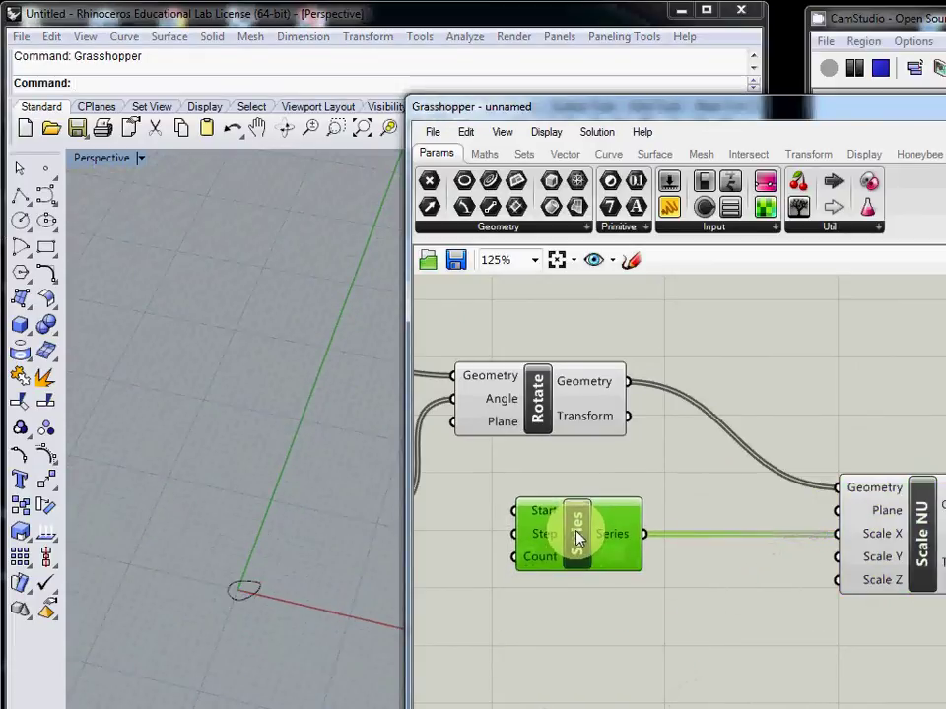
drag(643, 535, 837, 556)
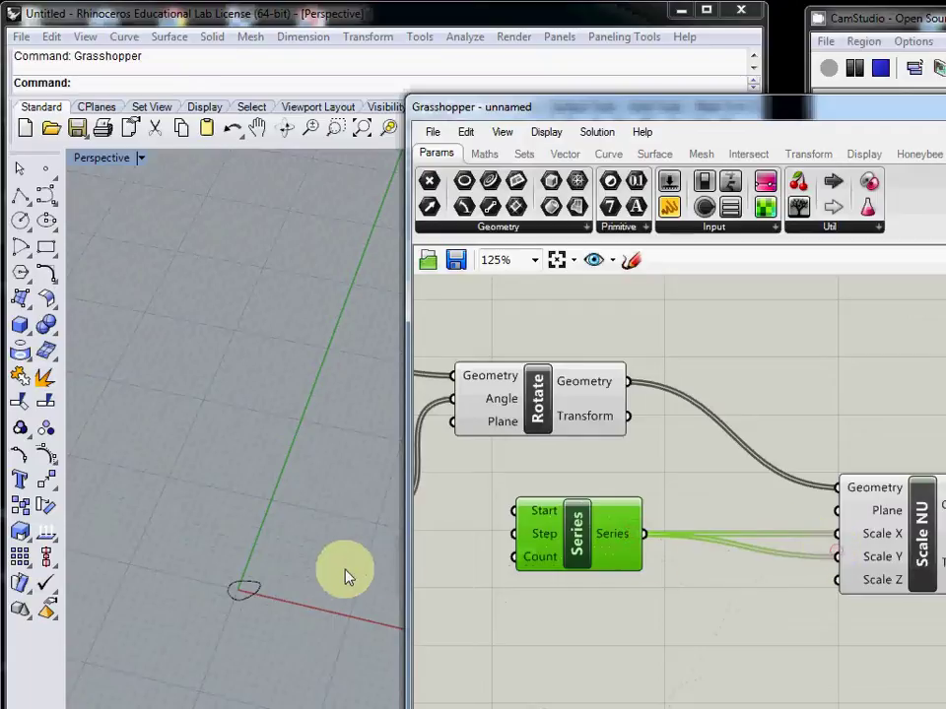
click(921, 567)
right_drag(233, 621, 338, 490)
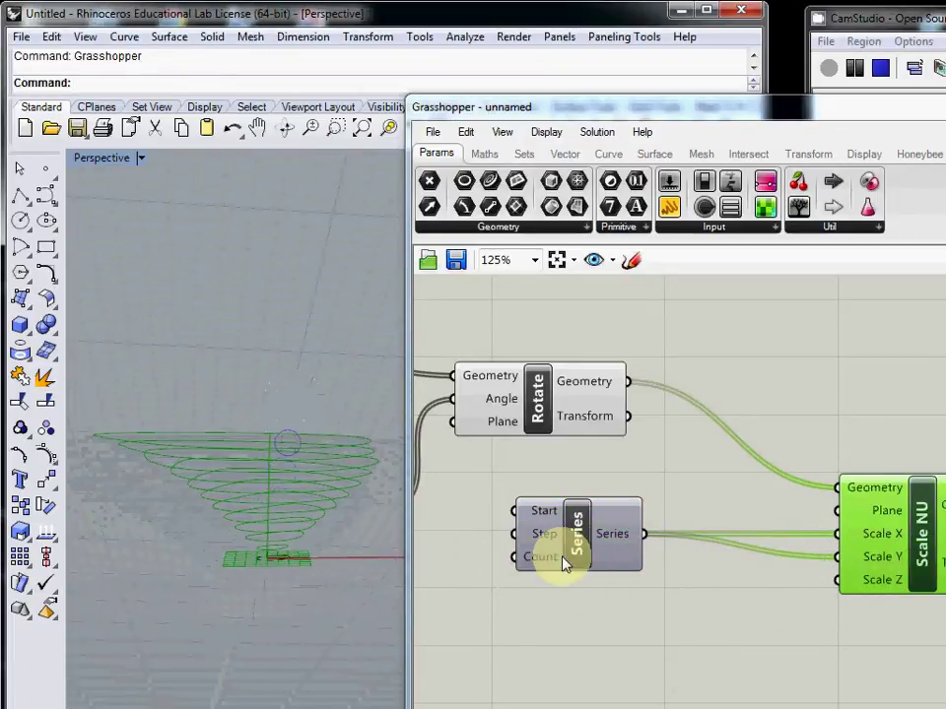
Add a number slider with value 1 and connect it to the Start input of the scaling Series.
drag(565, 566, 613, 570)
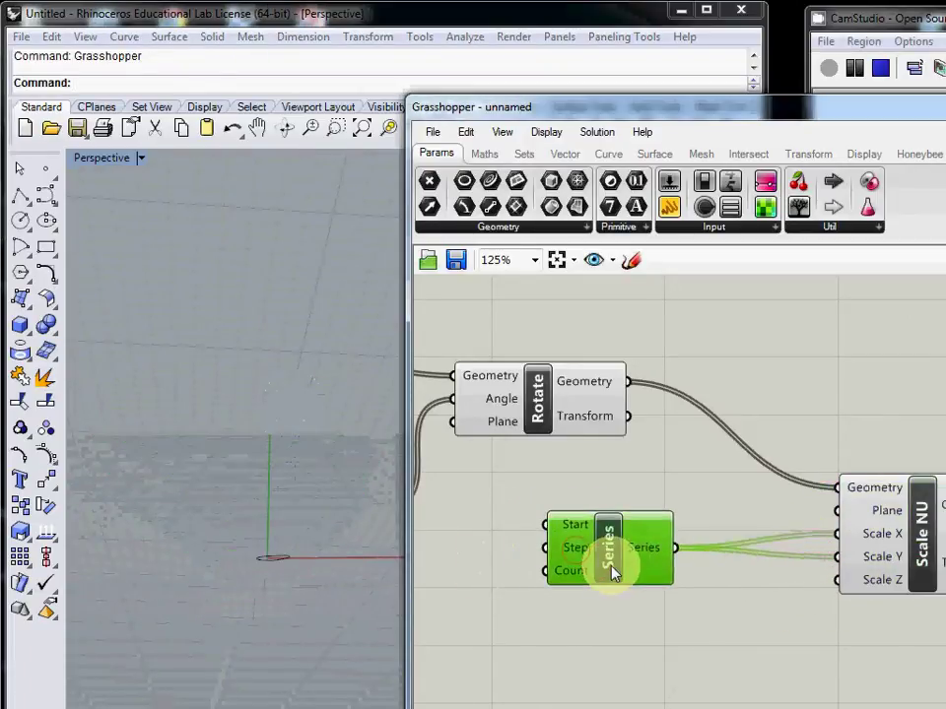
double_click(481, 538)
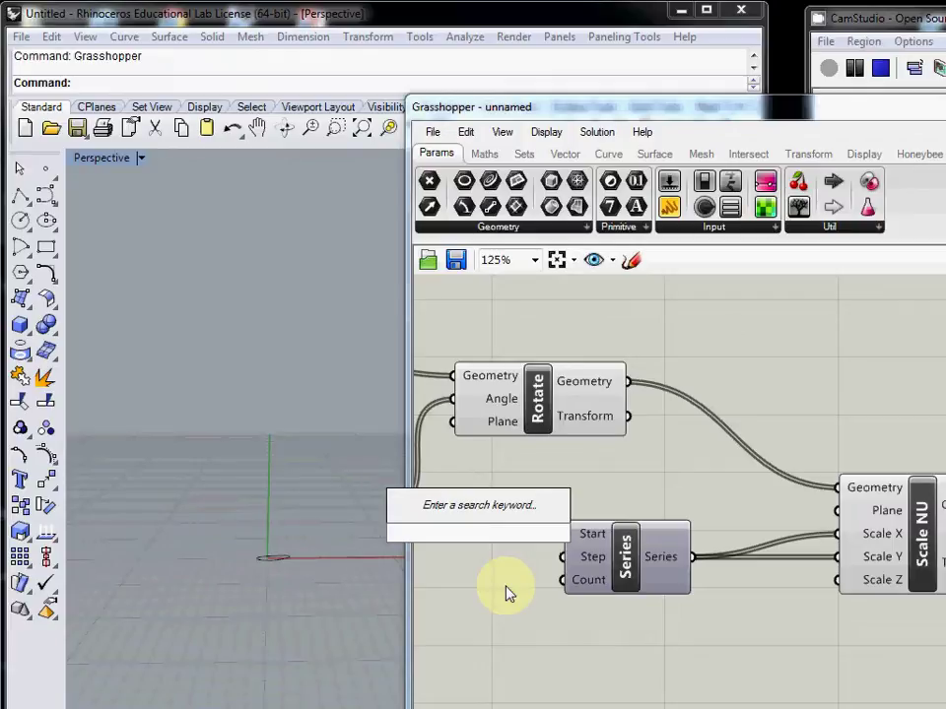
text(Number Slider)
key(Return)
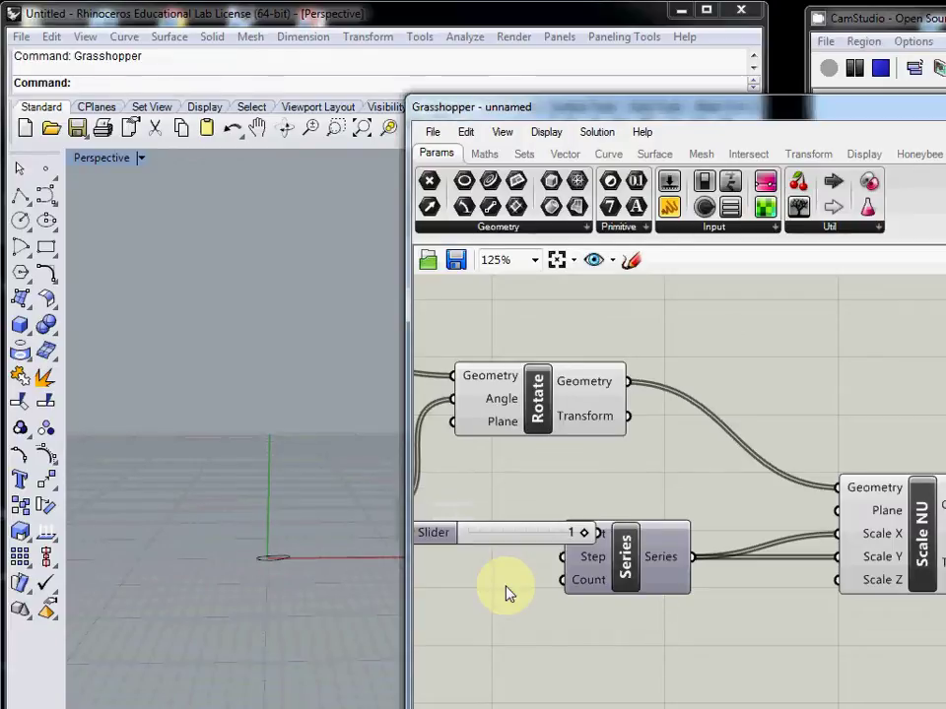
drag(538, 534, 470, 543)
drag(528, 540, 559, 535)
drag(623, 568, 651, 573)
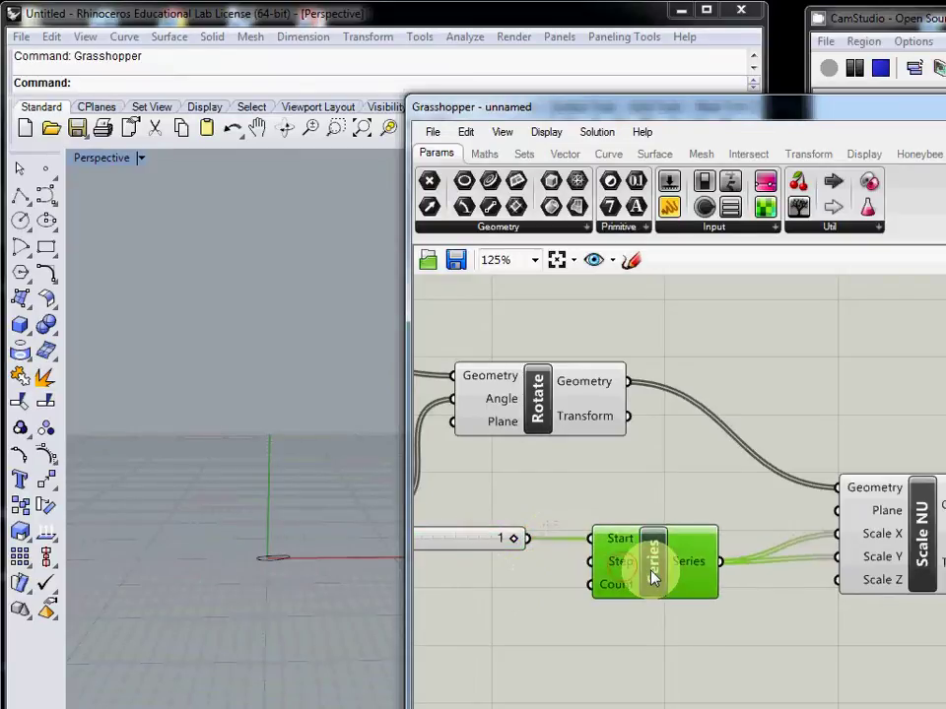
Add a 0.01 number slider, connect it to the scaling Series' Step input, and preview the scaled curves.
double_click(508, 598)
text(0.01)
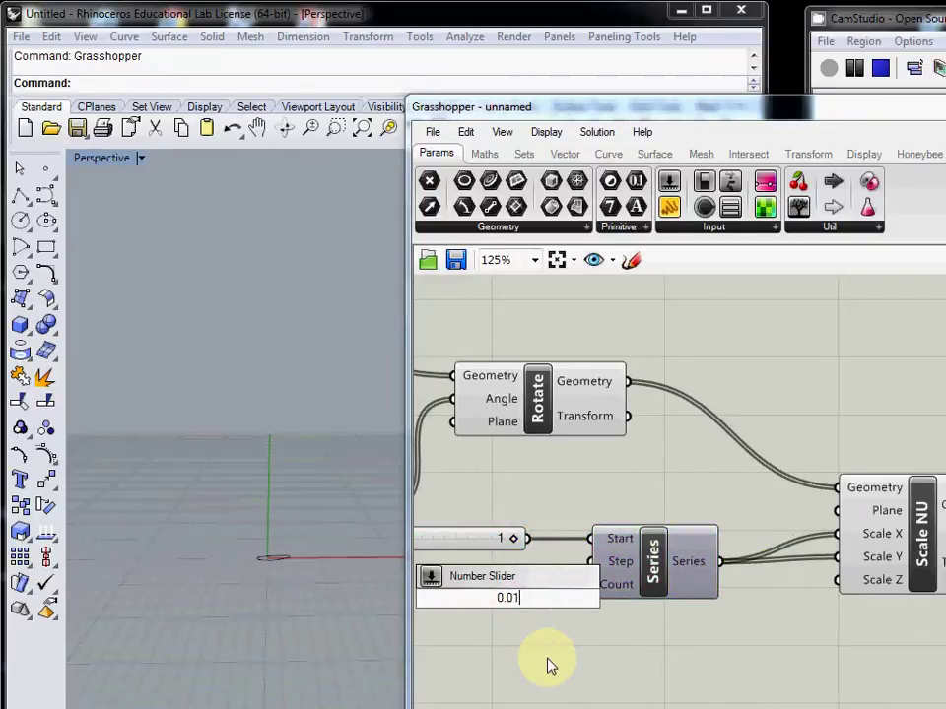
key(Return)
drag(653, 587, 678, 586)
drag(560, 598, 616, 561)
click(914, 553)
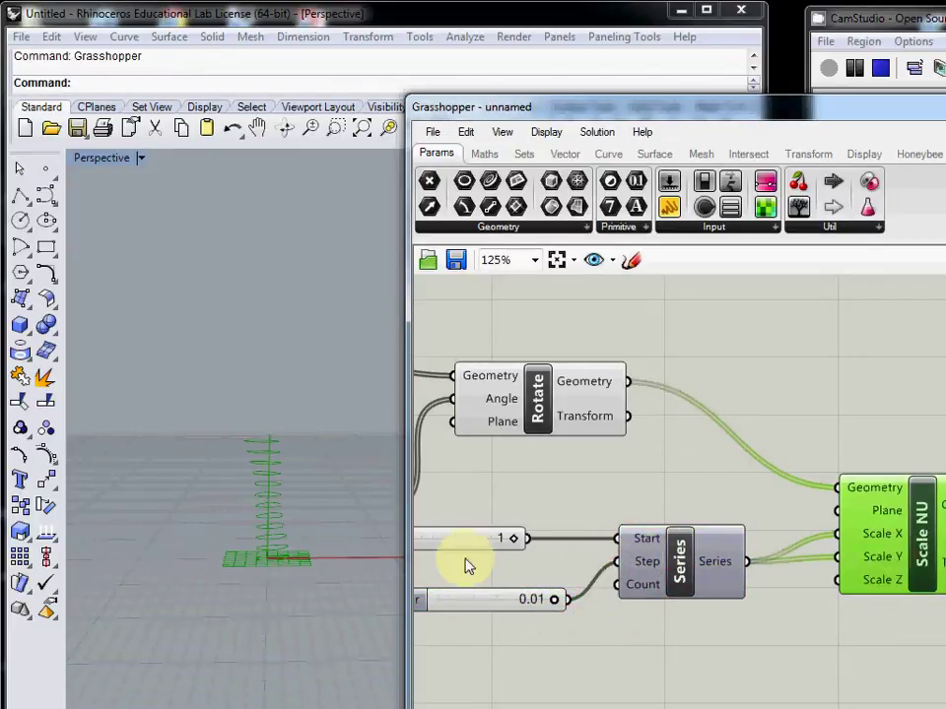
right_drag(336, 495, 299, 555)
scroll(286, 540, up, 2)
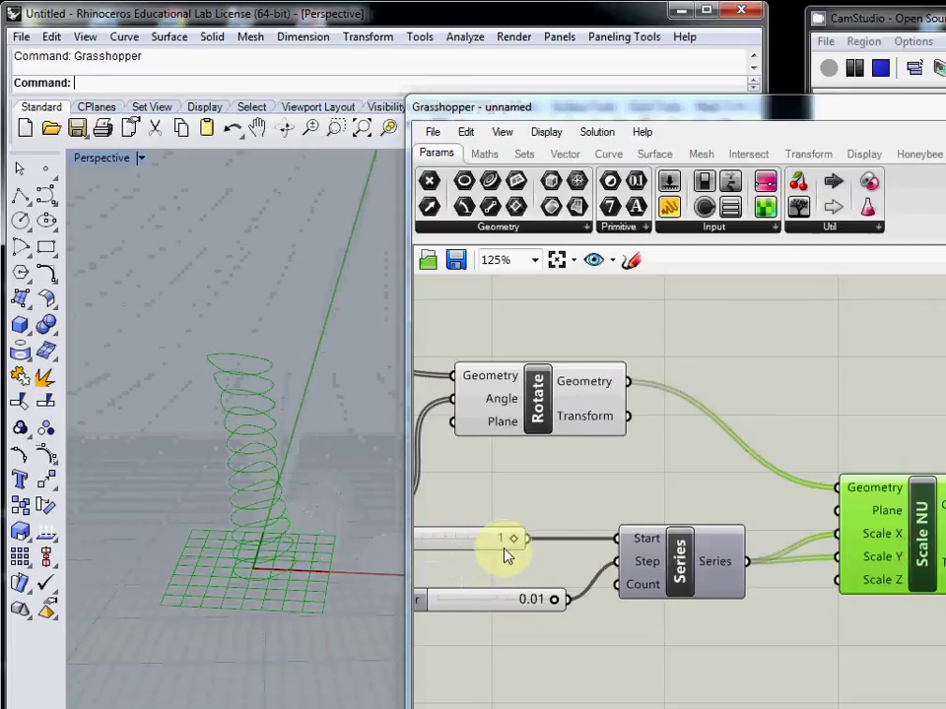
Add a 0.2 number slider, connect it to the scaling Series' Step input, and preview the scaled curves.
click(519, 674)
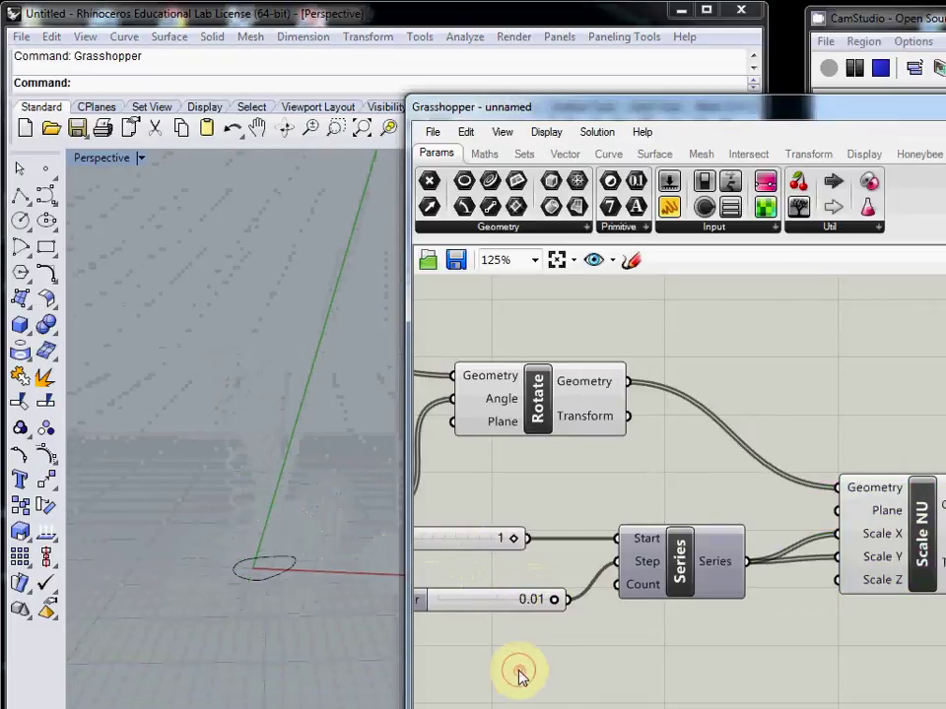
double_click(522, 690)
text(0)
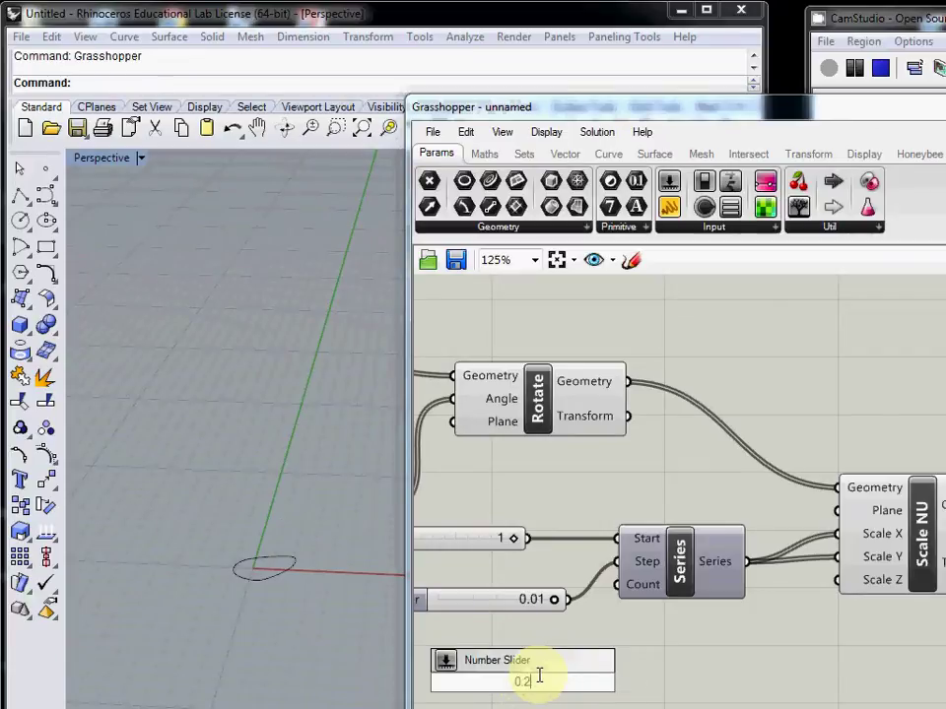
text(.2)
key(Return)
drag(641, 684, 618, 561)
click(882, 555)
right_drag(245, 515, 268, 519)
Delete the disconnected 0.01 slider and line up the Start and Step sliders beside the scaling Series.
click(486, 613)
click(487, 599)
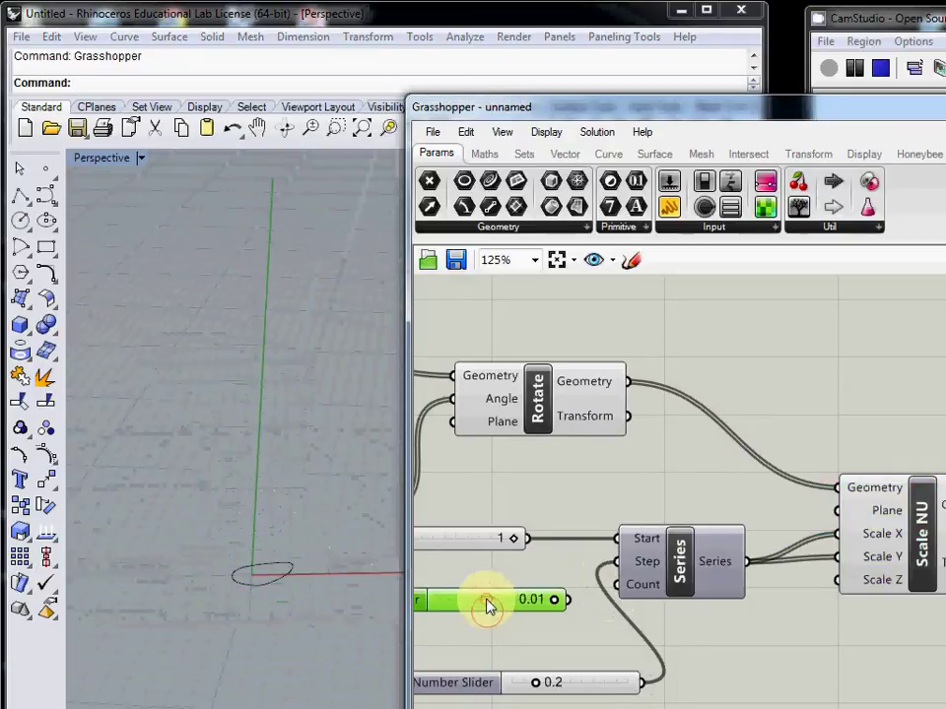
key(Delete)
drag(587, 687, 512, 588)
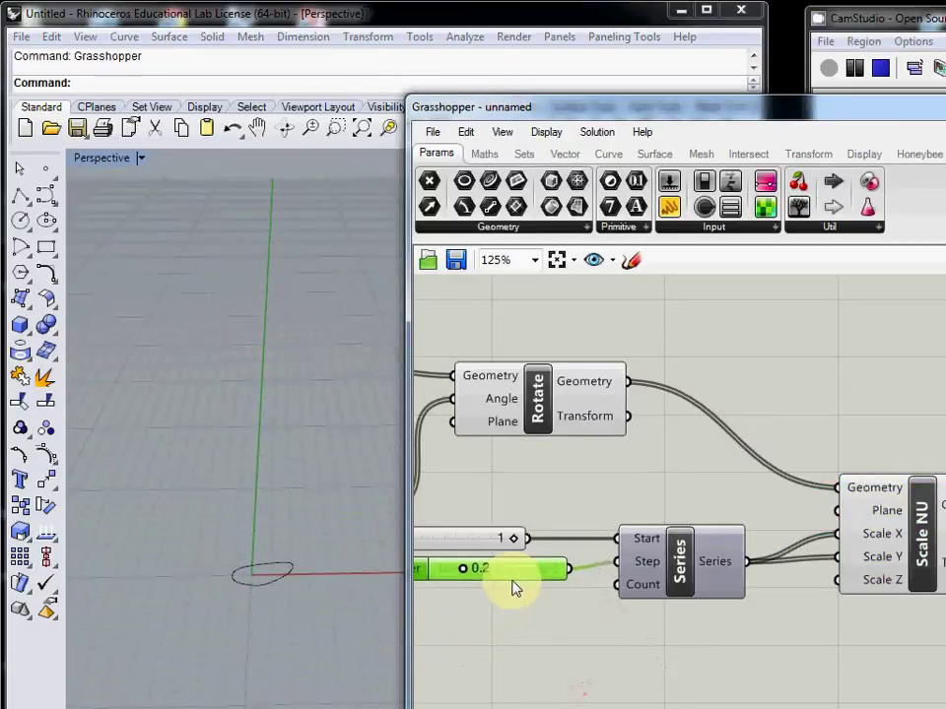
right_drag(556, 625, 659, 626)
click(574, 550)
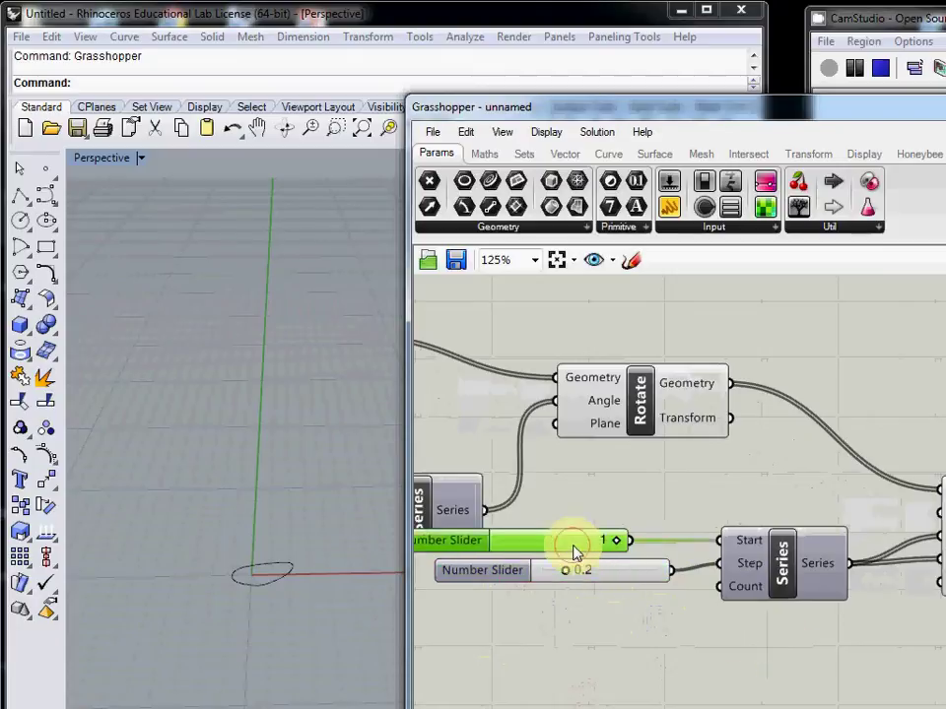
drag(574, 550, 618, 549)
Duplicate the scaling Series with its two sliders and connect the copy to Scale Y in place of the original.
click(619, 580)
text(Z)
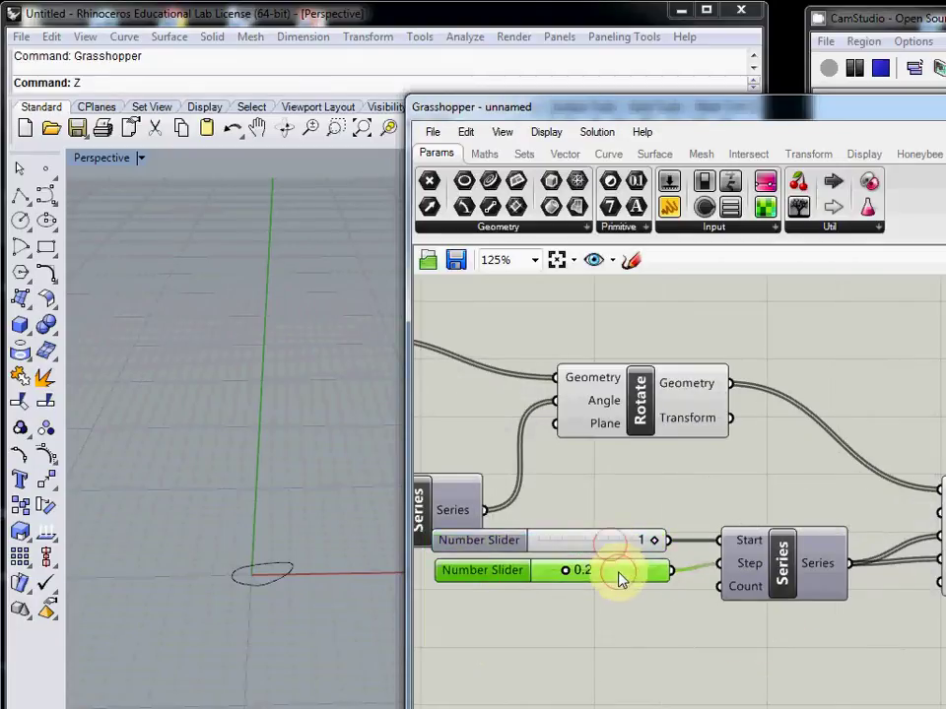
text(ZZZZ)
shift+click(613, 544)
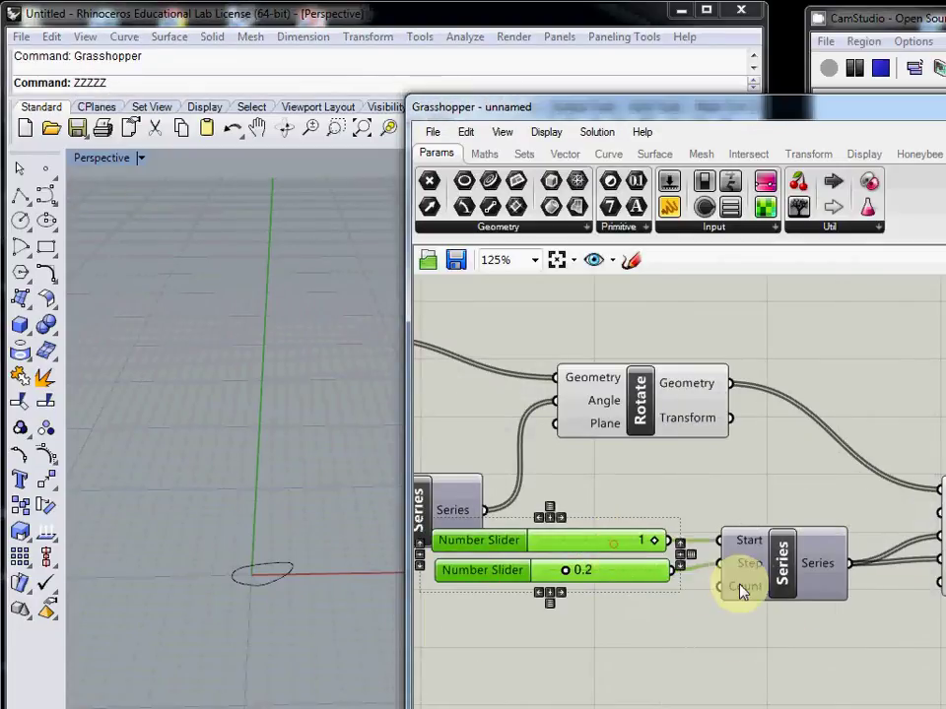
shift+drag(779, 581, 777, 708)
key(ctrl+v)
drag(853, 708, 928, 563)
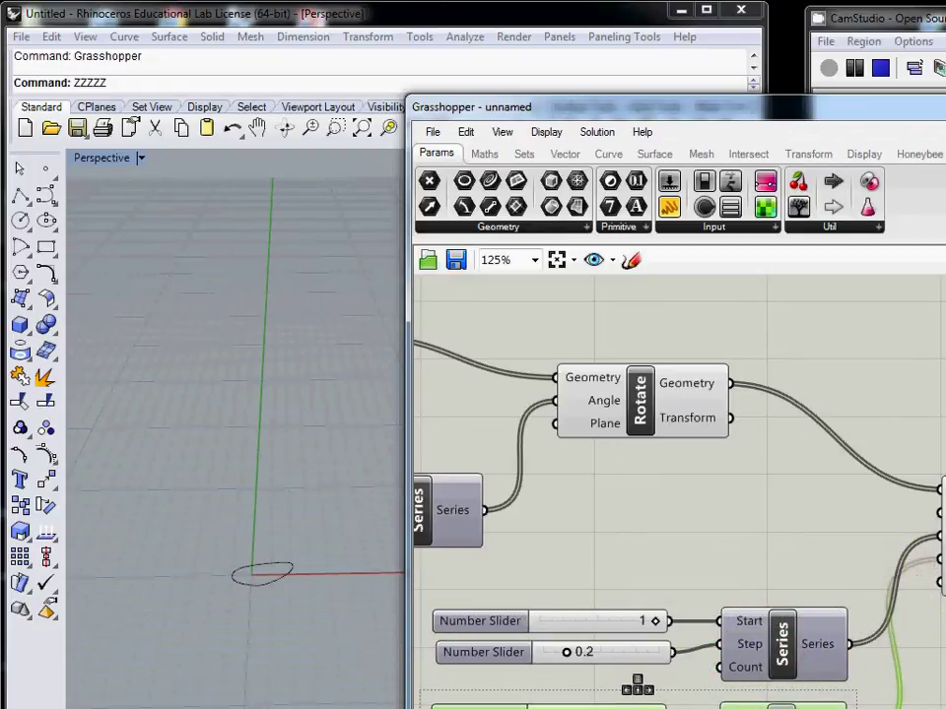
drag(892, 708, 853, 643)
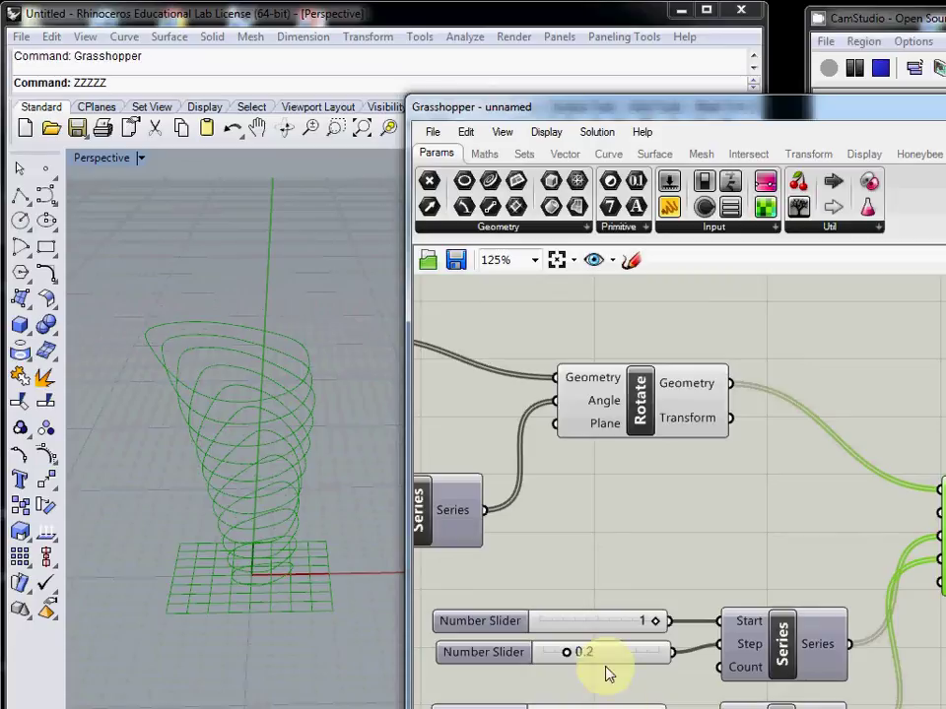
Set the Scale X Series' step slider to 0.1 and move Scale NU farther away from the Series components.
mouse_move(570, 657)
mouse_down()
mouse_move(606, 659)
mouse_move(562, 660)
mouse_move(624, 667)
mouse_move(559, 660)
mouse_up()
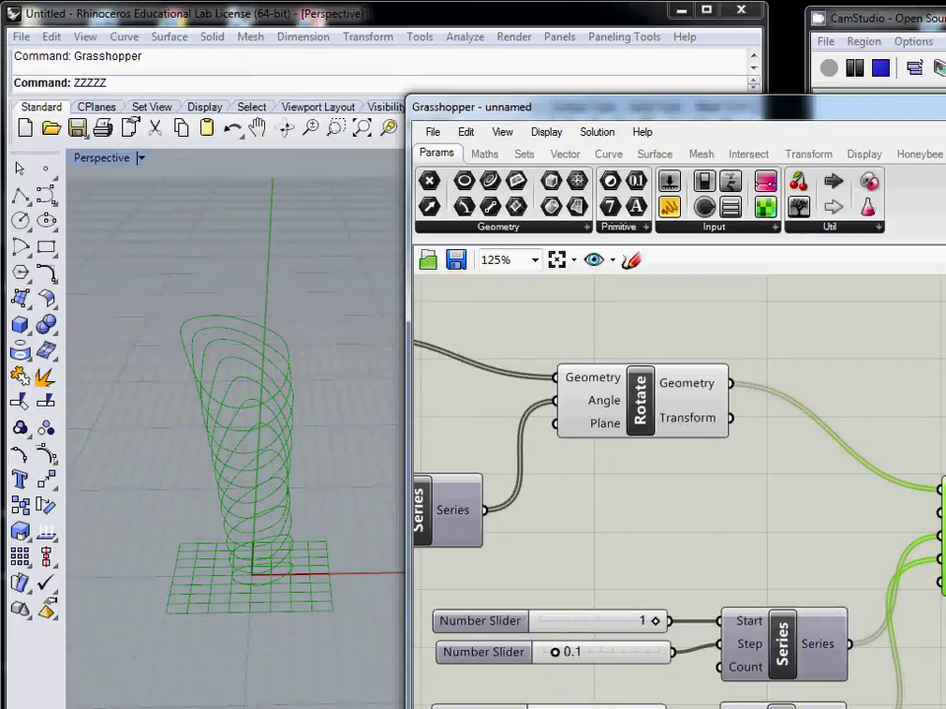
right_drag(756, 576, 608, 559)
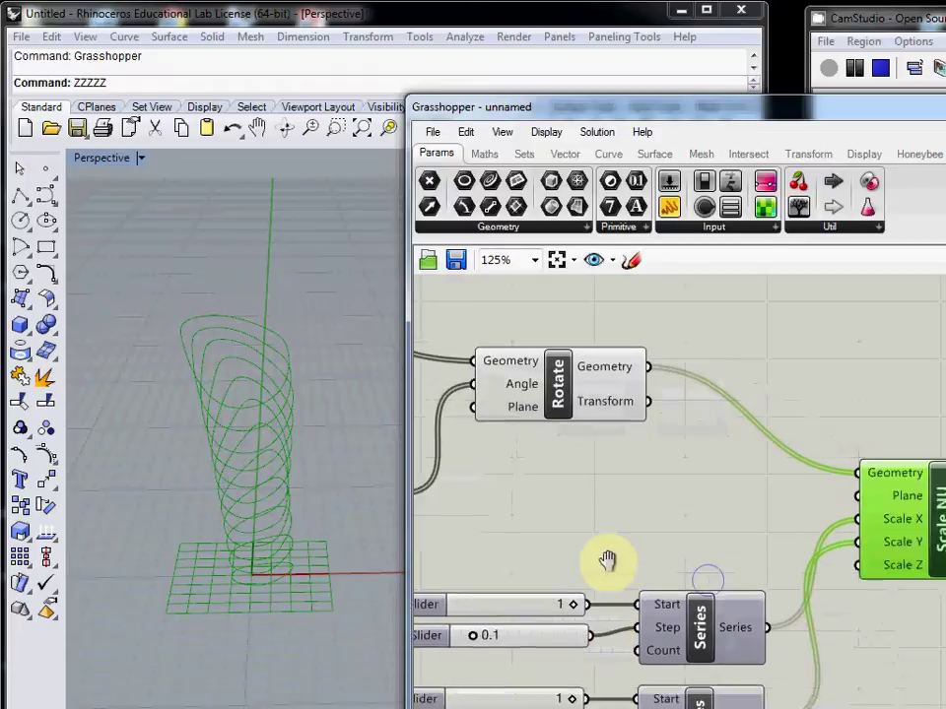
drag(870, 548, 944, 488)
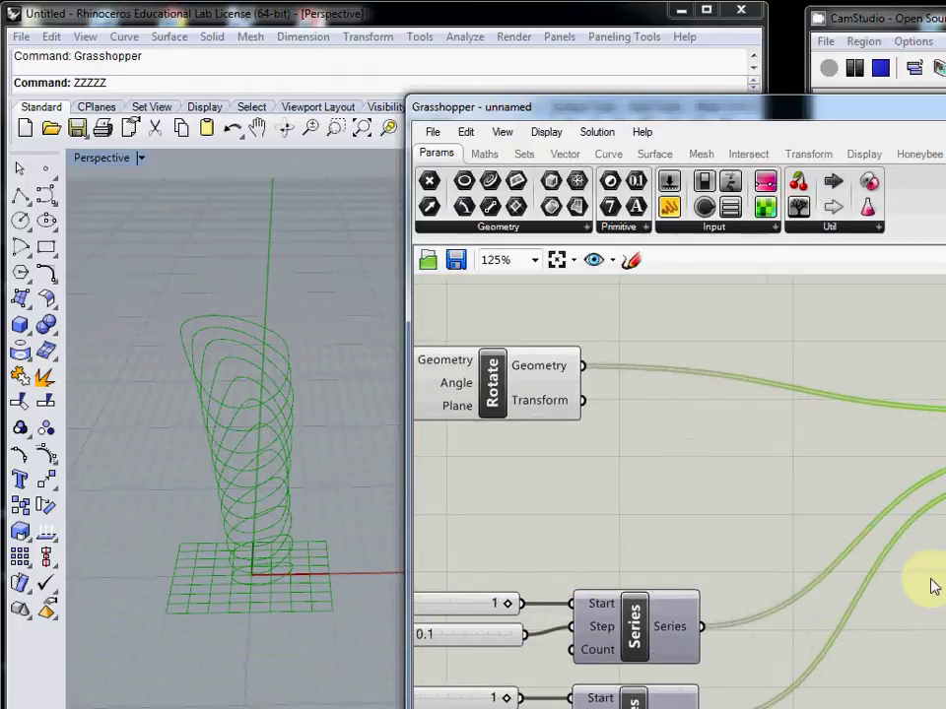
right_drag(920, 579, 752, 553)
drag(921, 483, 945, 517)
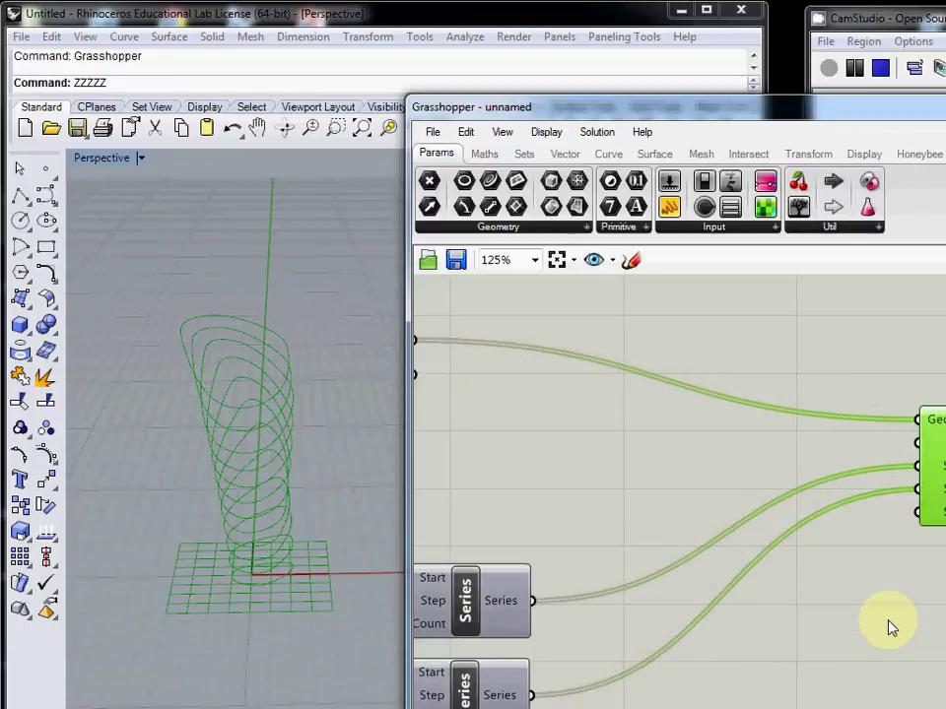
Add a Sine component and wire it between the upper scaling Series and Scale NU's Scale X input.
double_click(799, 673)
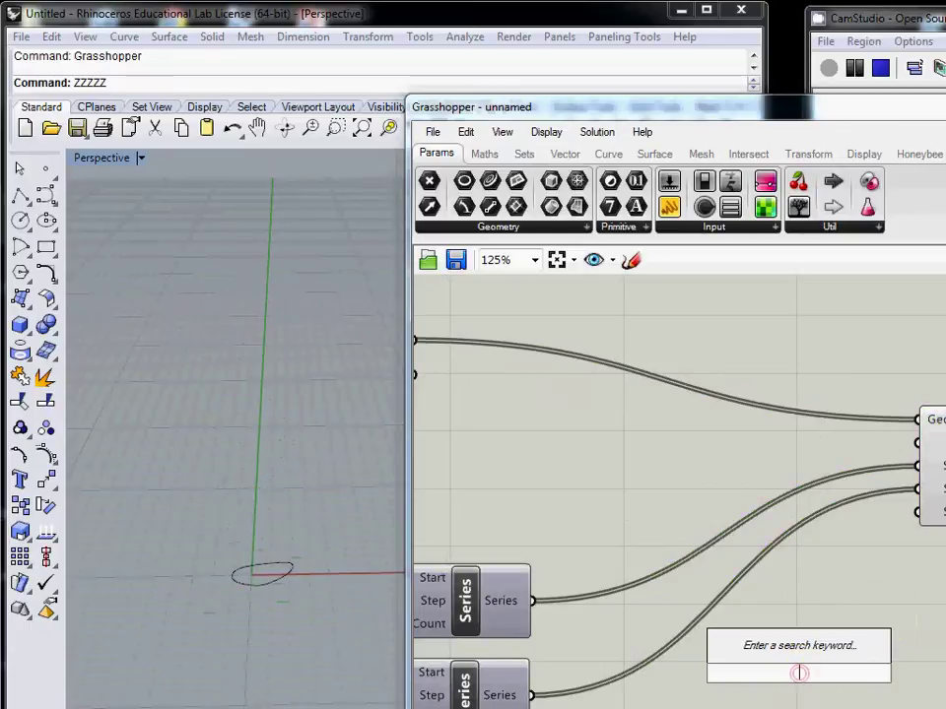
text(sin)
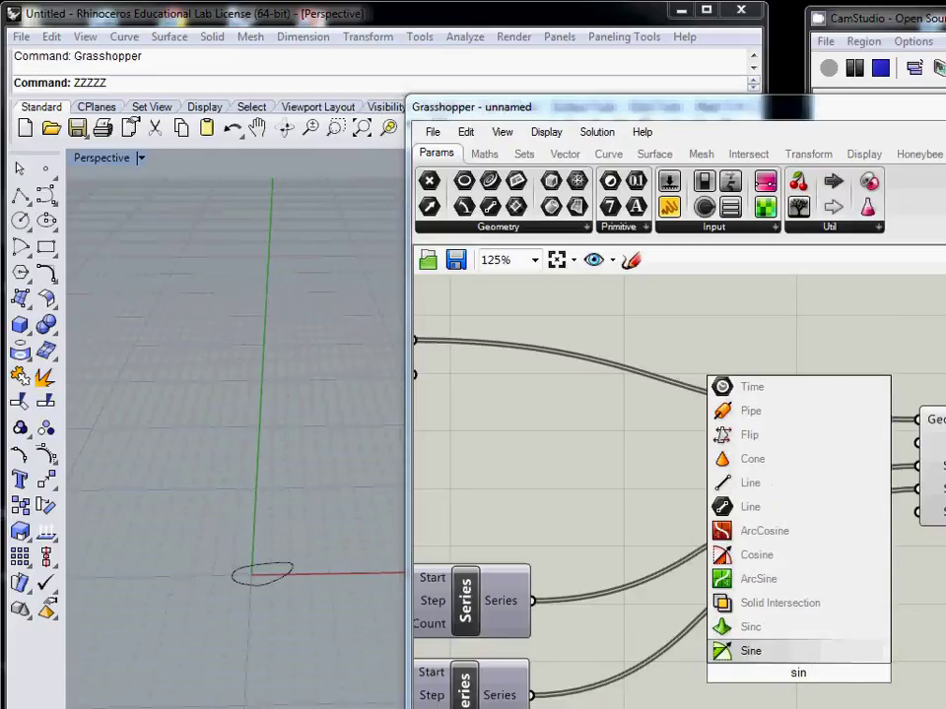
click(794, 652)
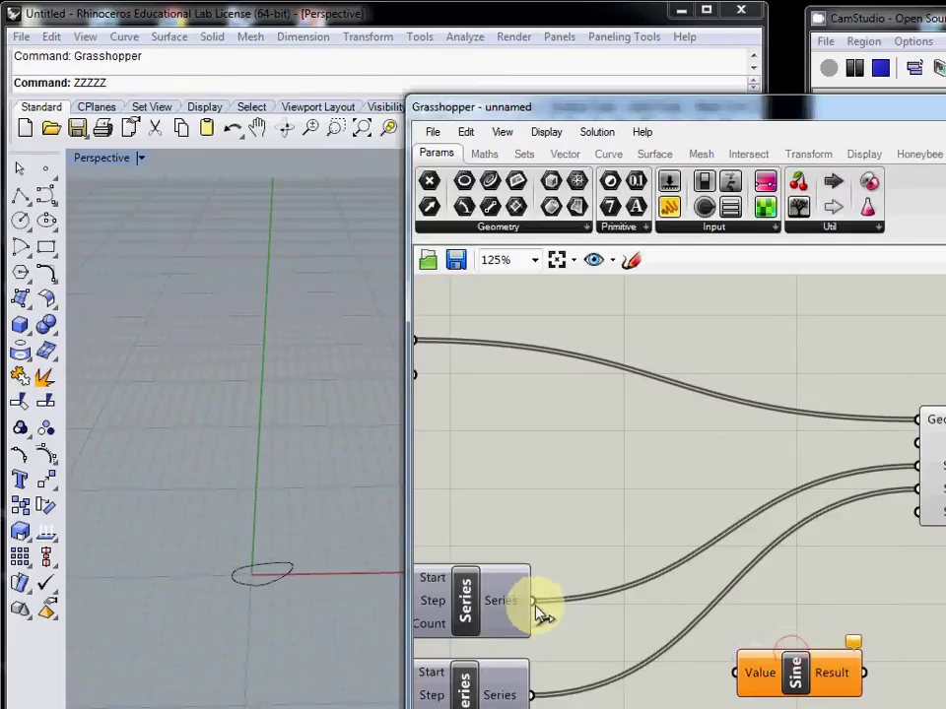
drag(533, 601, 737, 673)
drag(863, 673, 916, 473)
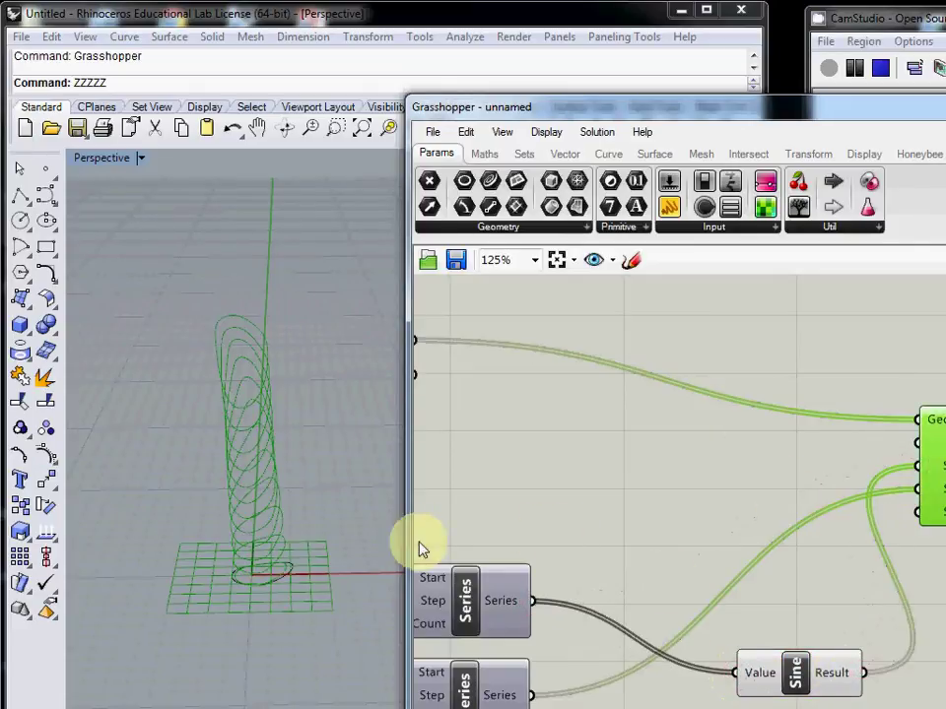
Set the Scale X Series' step slider to 0.9 and inspect the stacked curves from a lower angle.
right_drag(316, 509, 285, 524)
right_drag(506, 575, 734, 576)
right_drag(608, 583, 740, 577)
drag(581, 623, 670, 616)
right_drag(394, 581, 303, 496)
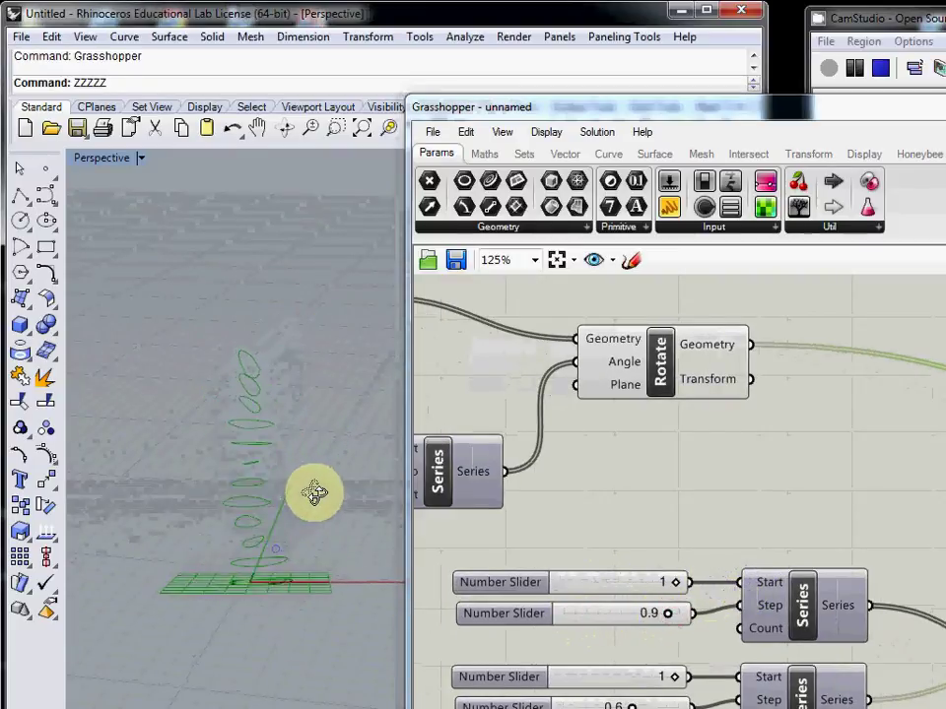
right_drag(314, 492, 227, 514)
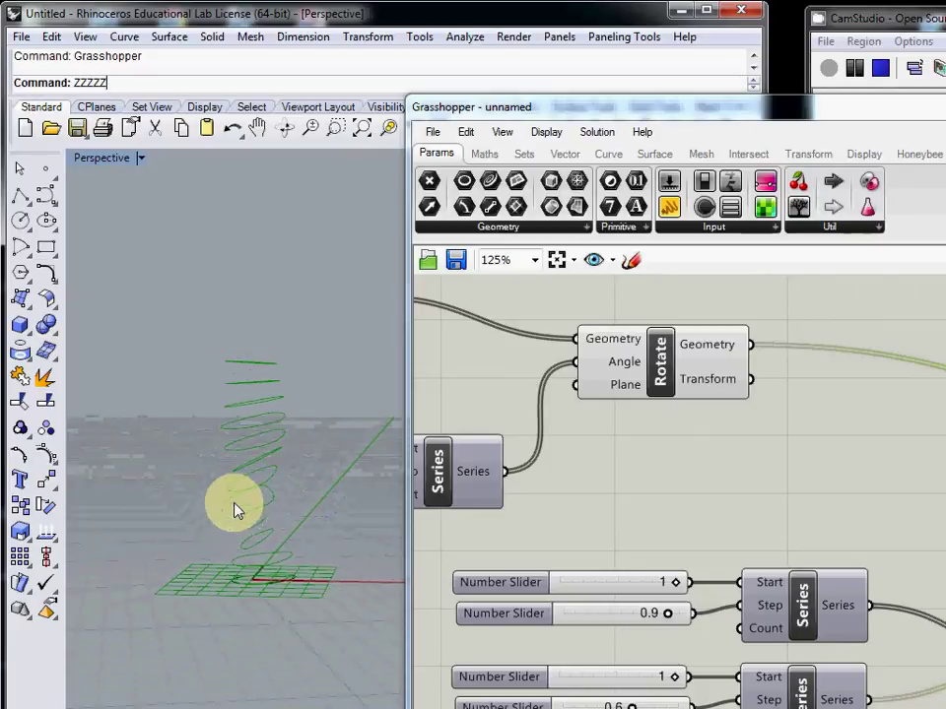
Add a number slider with value 2.5 just above the Scale X Series' Start and Step sliders.
click(596, 621)
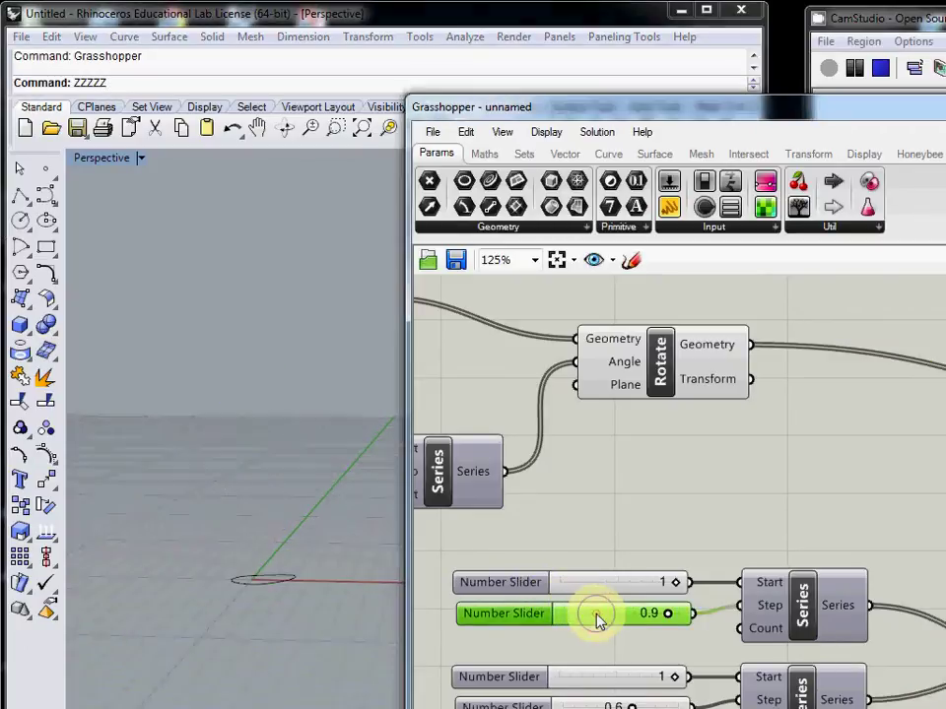
right_click(596, 617)
click(612, 545)
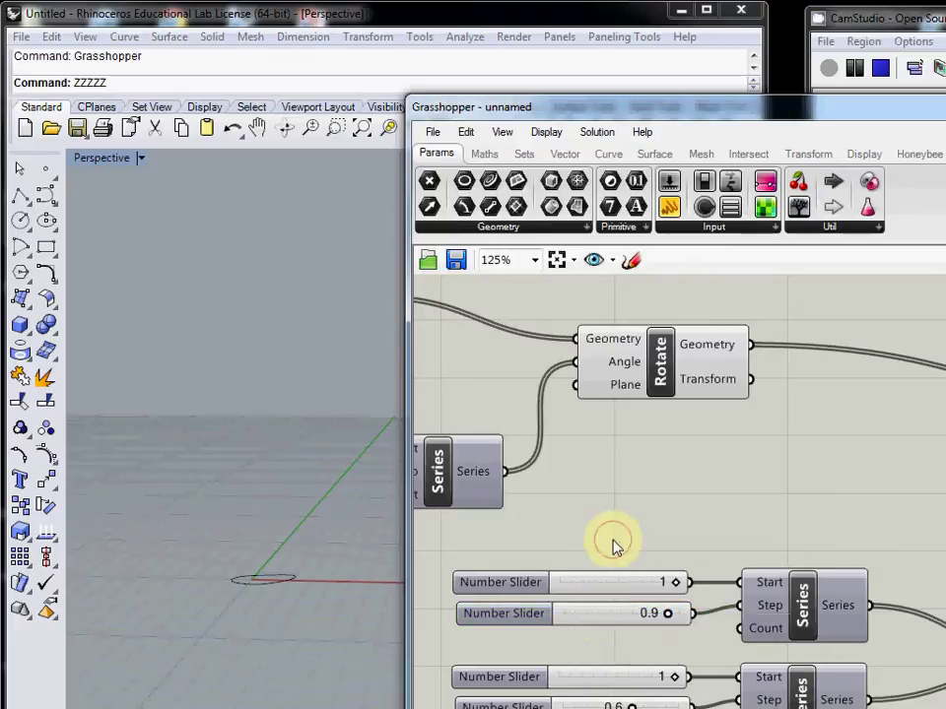
double_click(665, 519)
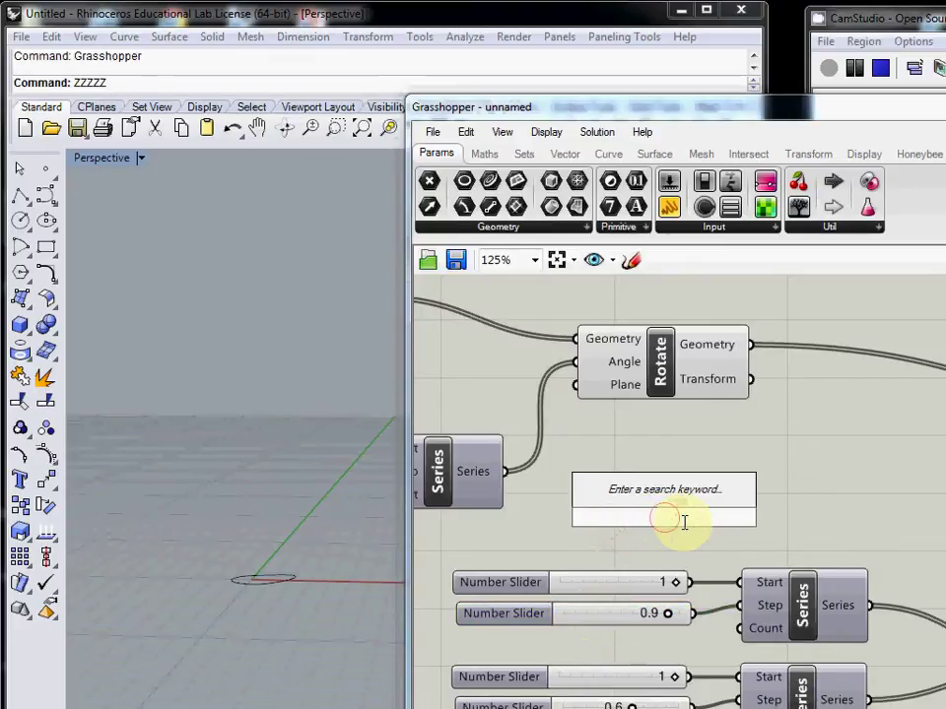
text(2.5)
key(Return)
drag(706, 512, 624, 537)
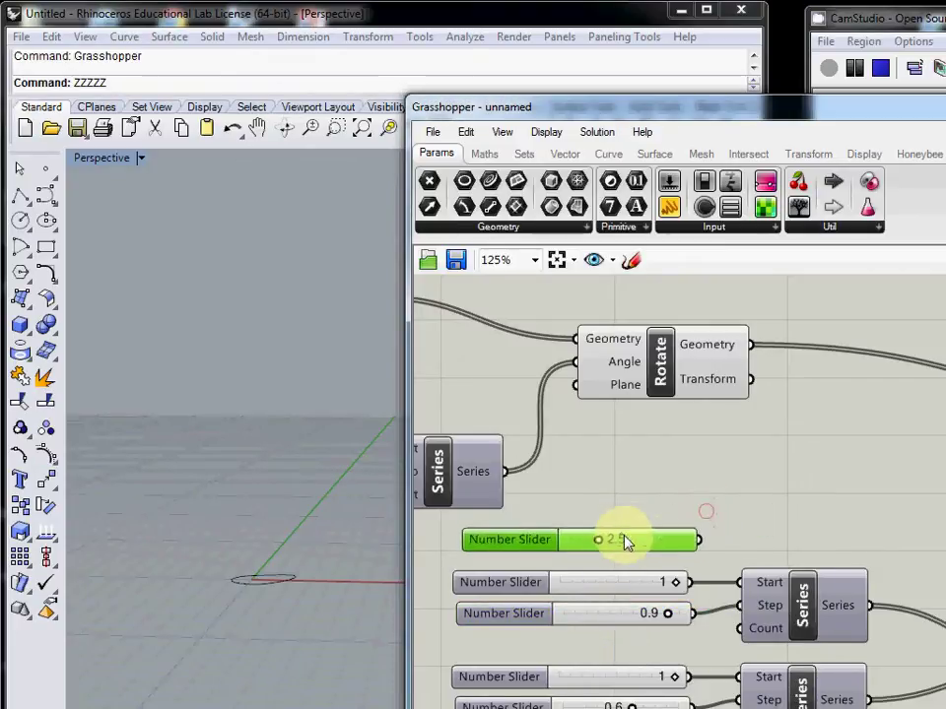
Delete the 0.9 slider, connect the 2.5 slider to the Series' Step input in its place, and preview the scaled curves.
drag(628, 614, 804, 503)
key(Delete)
drag(645, 544, 632, 617)
right_drag(944, 589, 778, 568)
right_drag(932, 548, 887, 543)
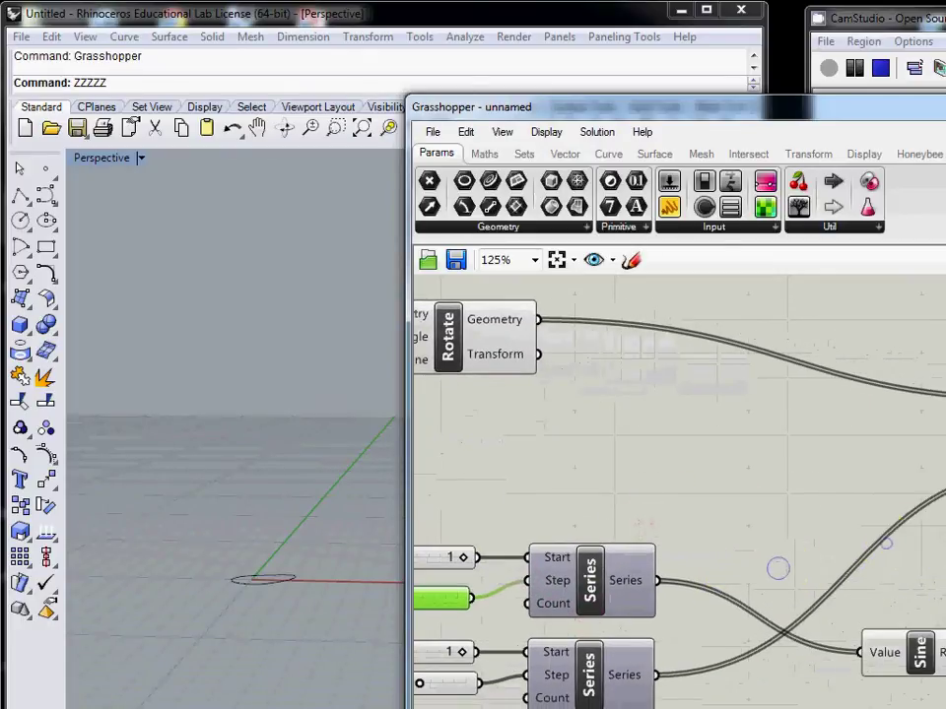
right_drag(639, 523, 716, 524)
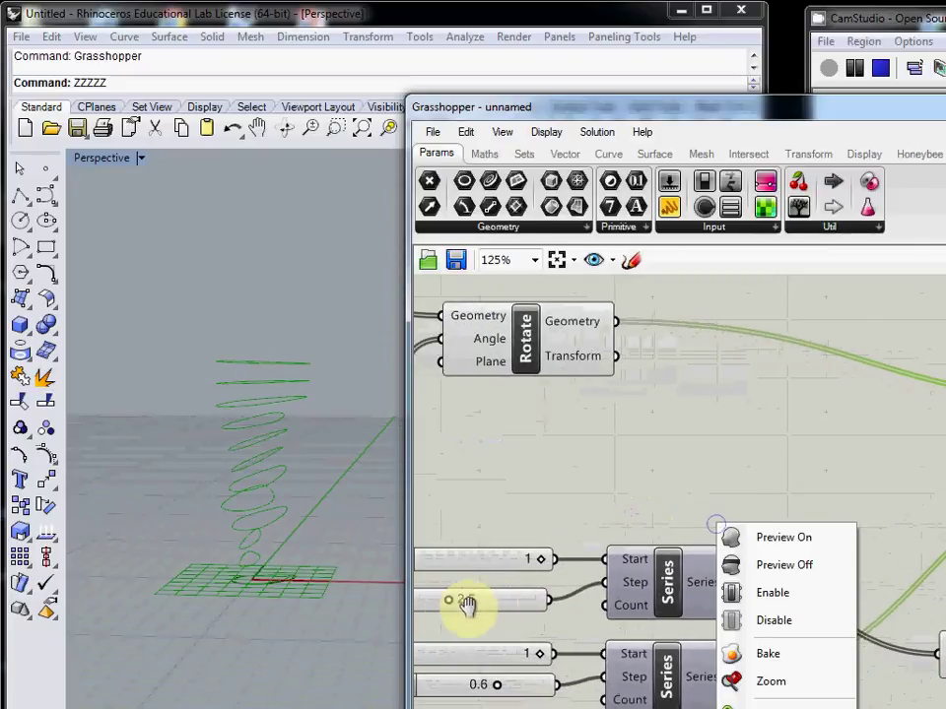
Set the Scale X Series' step slider to 4.4 and highlight Scale NU to preview the curves.
click(467, 605)
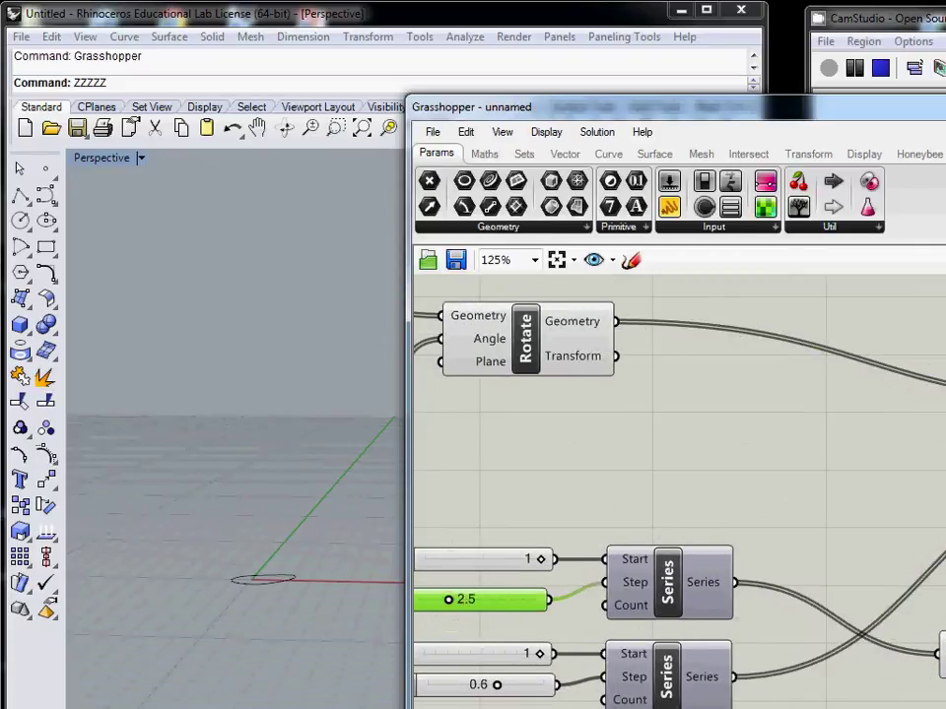
right_drag(943, 452, 879, 448)
drag(944, 445, 817, 471)
right_drag(713, 478, 896, 482)
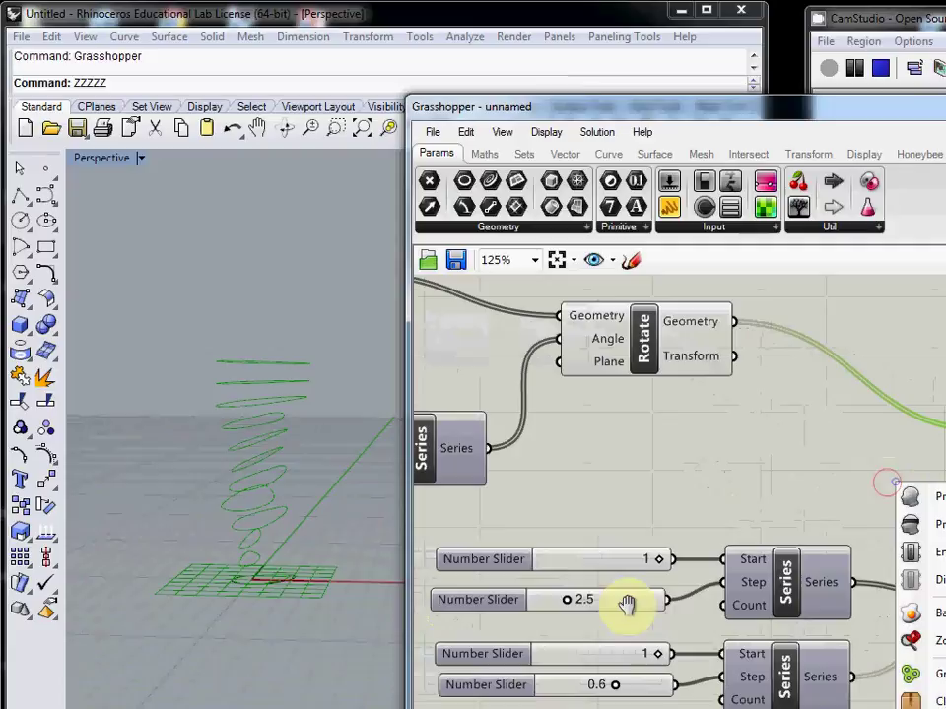
click(566, 606)
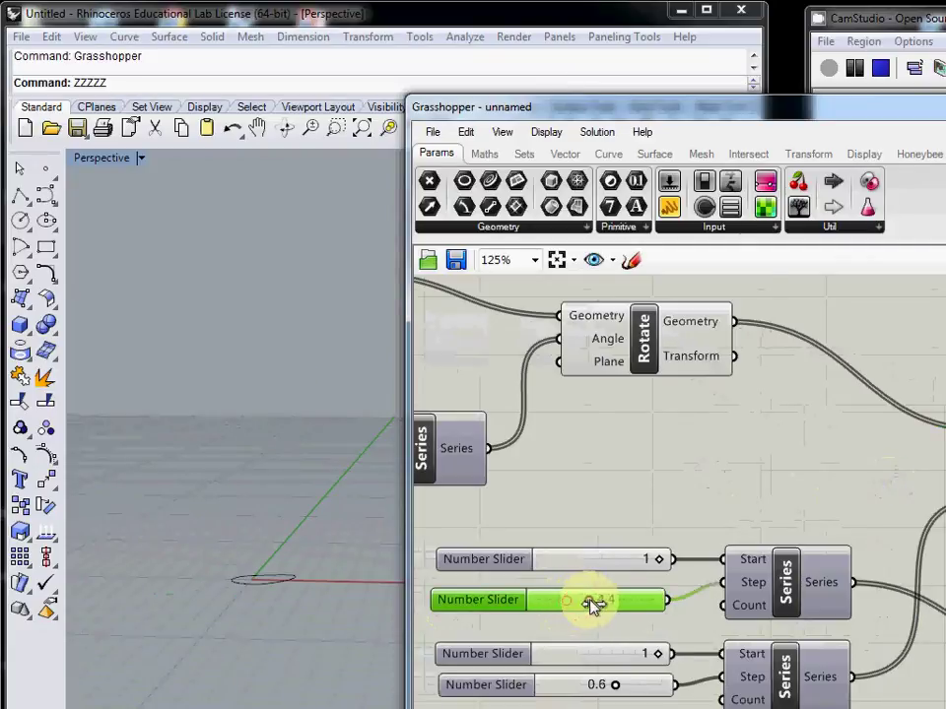
click(943, 529)
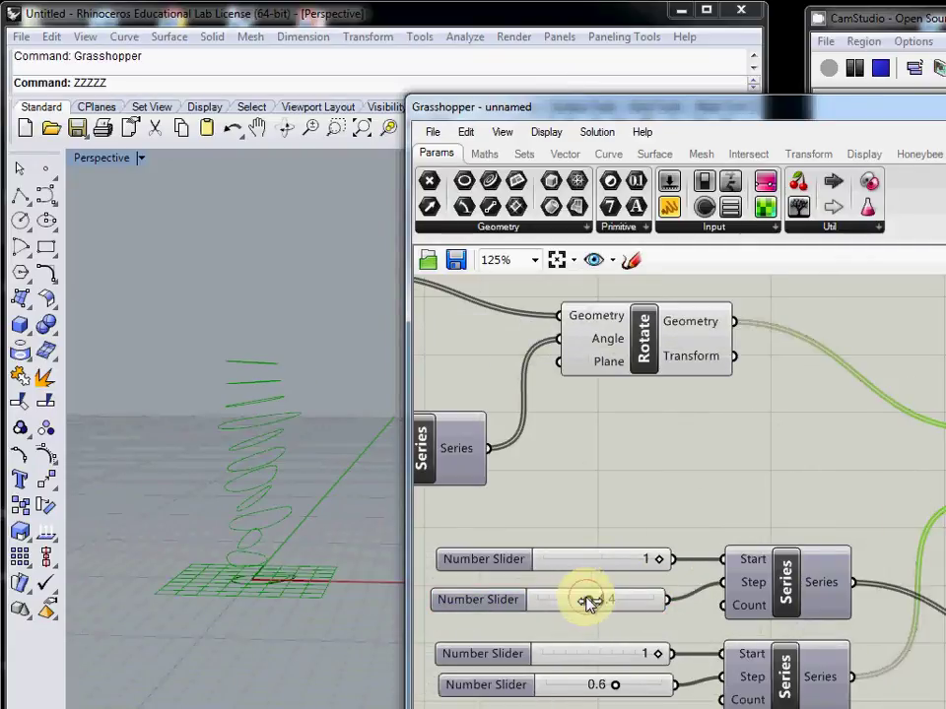
mouse_move(588, 602)
mouse_down()
mouse_move(617, 604)
mouse_move(579, 605)
mouse_move(589, 605)
mouse_up()
Place the Sine component right beside its Series and move Scale NU farther away from it.
right_drag(833, 690, 697, 666)
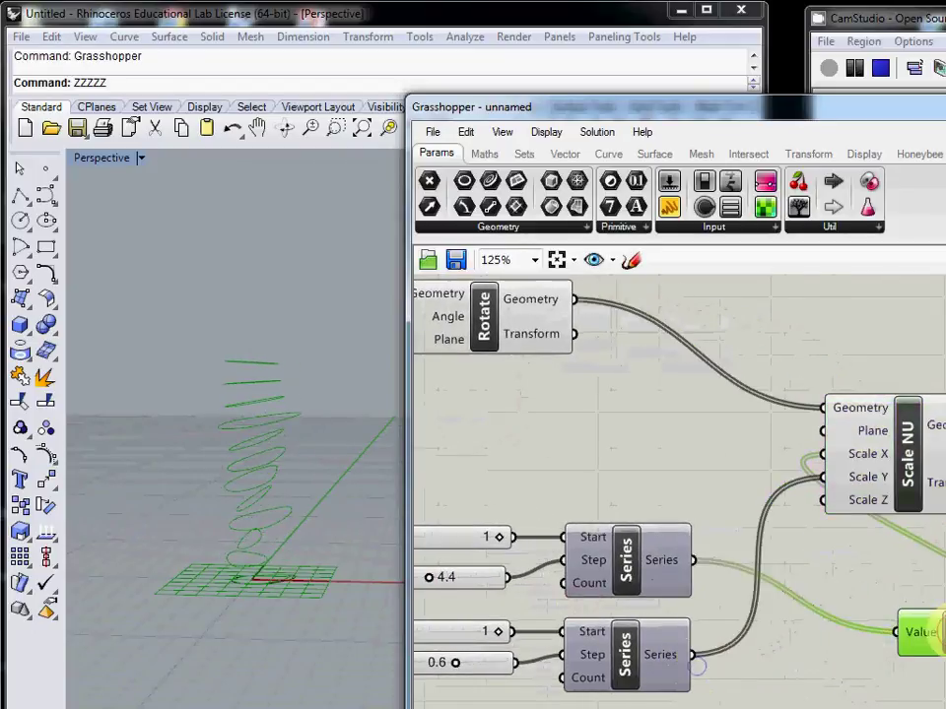
drag(943, 634, 787, 562)
drag(910, 484, 945, 488)
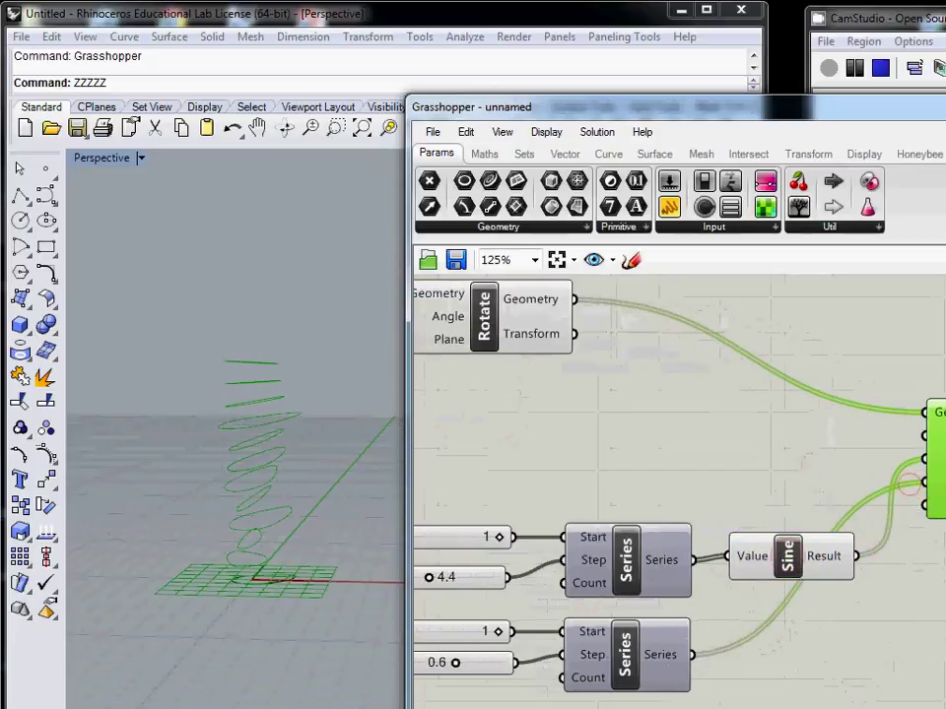
Add a Cosine component, wire it between the lower Series and Scale Y, and align it below the Sine component.
double_click(841, 685)
text(cos)
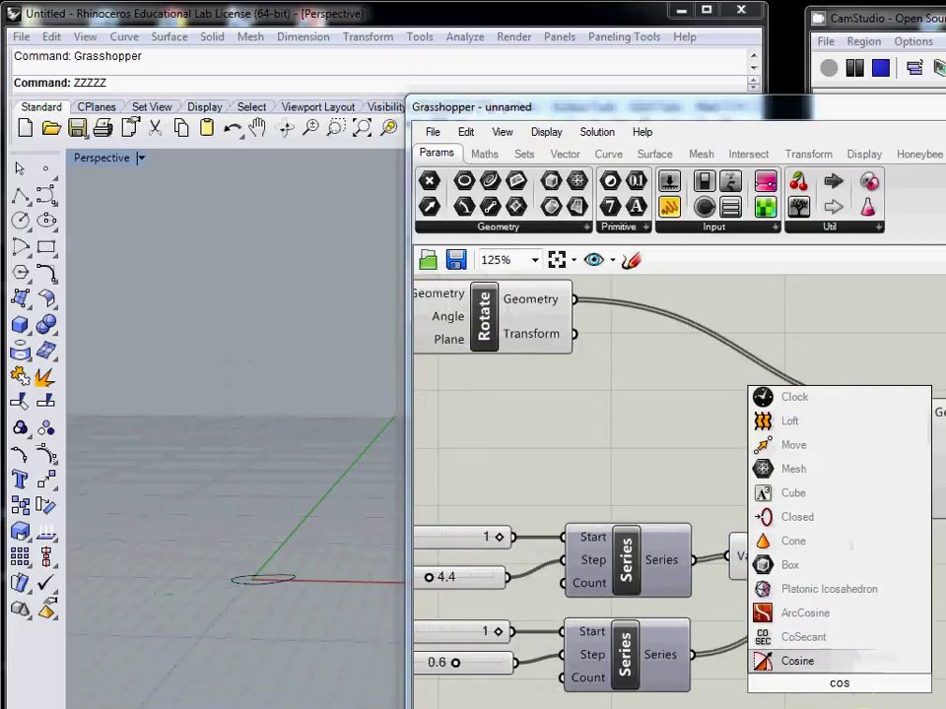
key(Return)
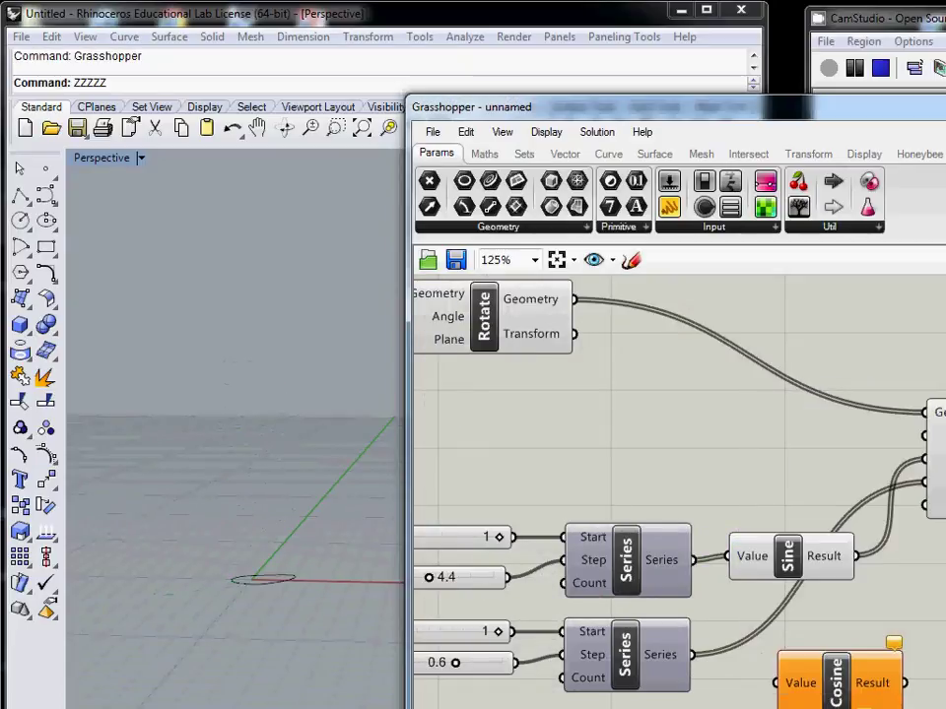
drag(693, 654, 775, 683)
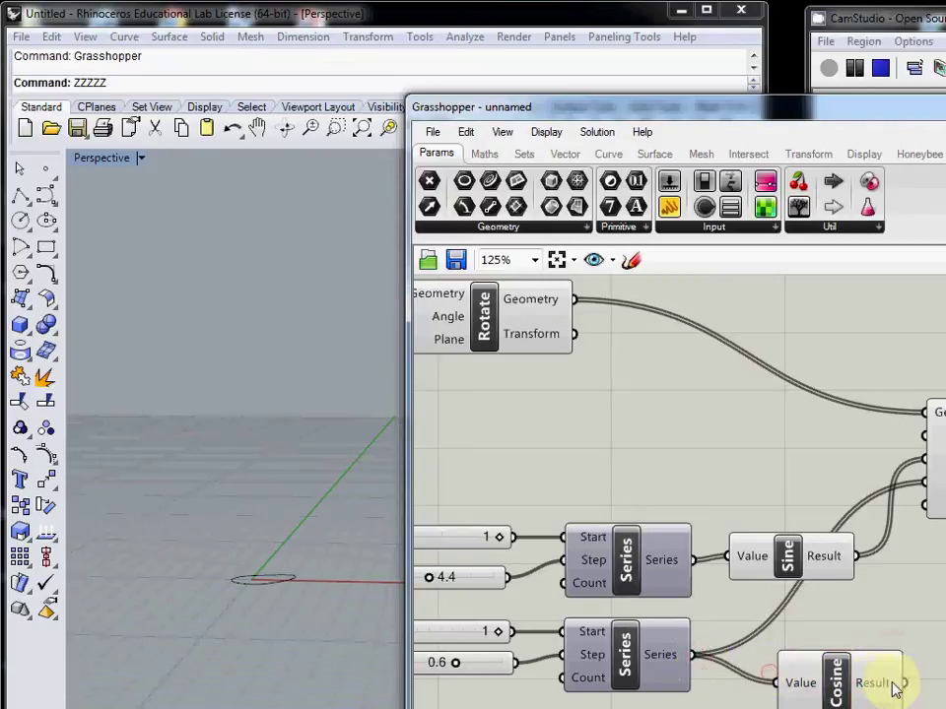
drag(901, 683, 929, 489)
click(845, 678)
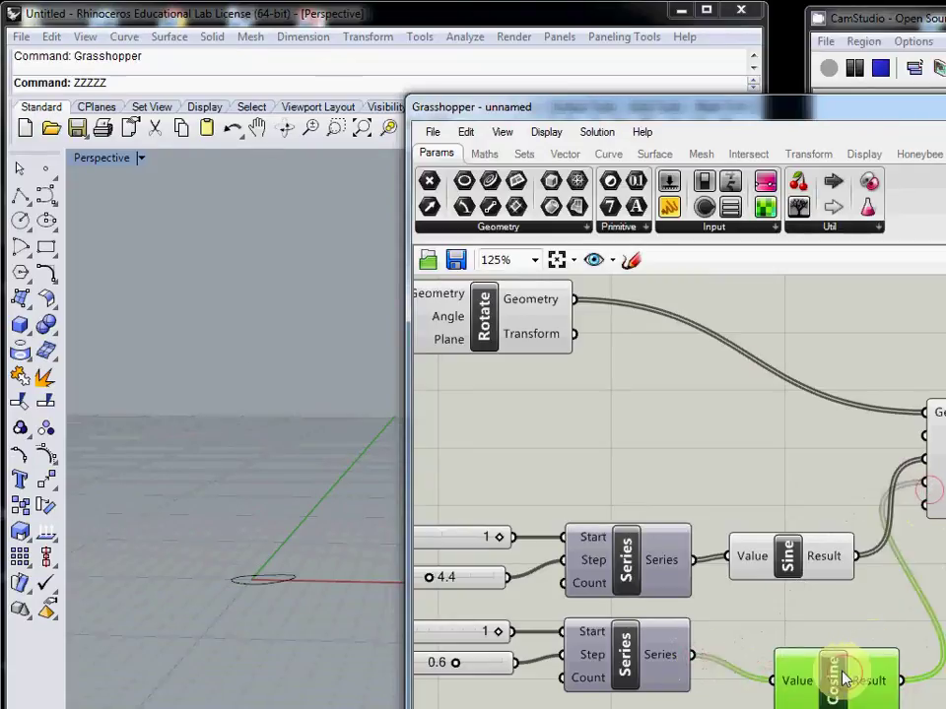
drag(844, 678, 804, 641)
click(941, 507)
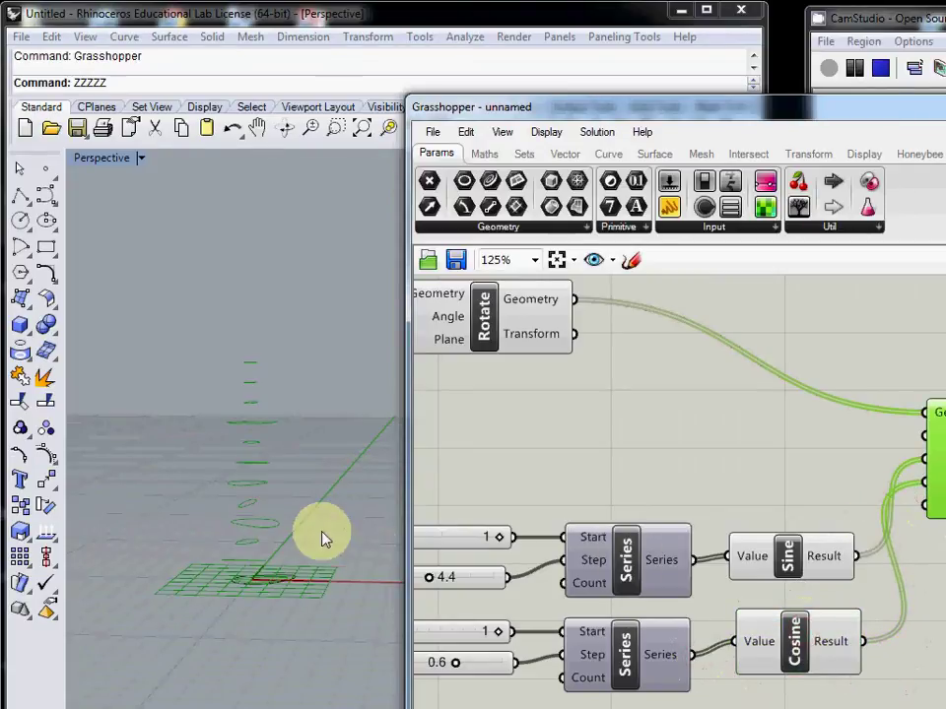
Set the Cosine Series' step slider to 0.7 and check the scaled curves from a higher angle.
right_drag(291, 512, 292, 563)
right_drag(484, 696, 548, 700)
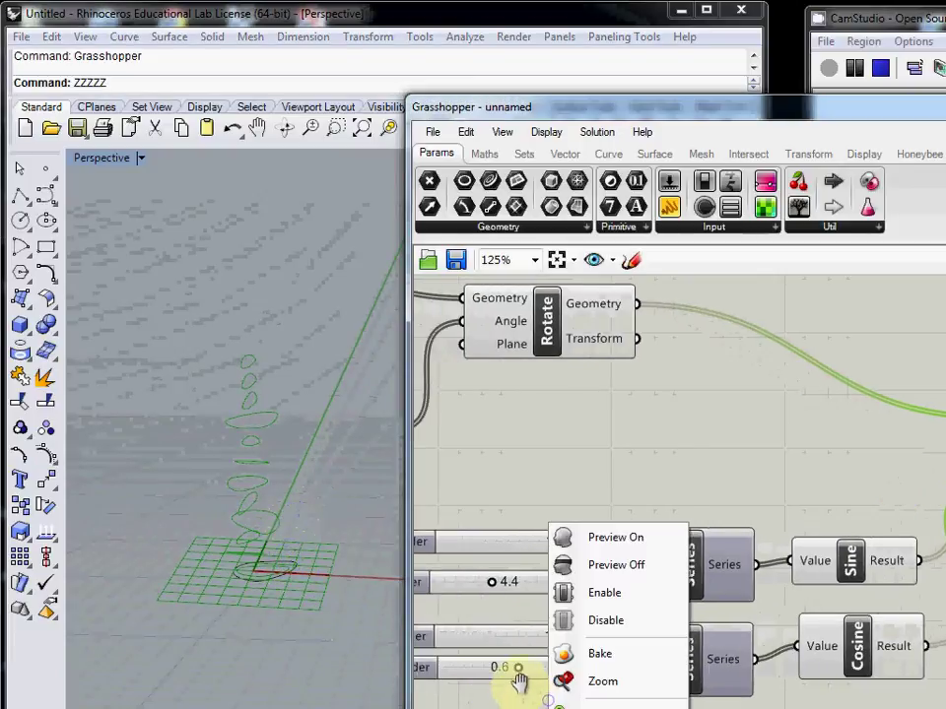
click(520, 680)
click(941, 508)
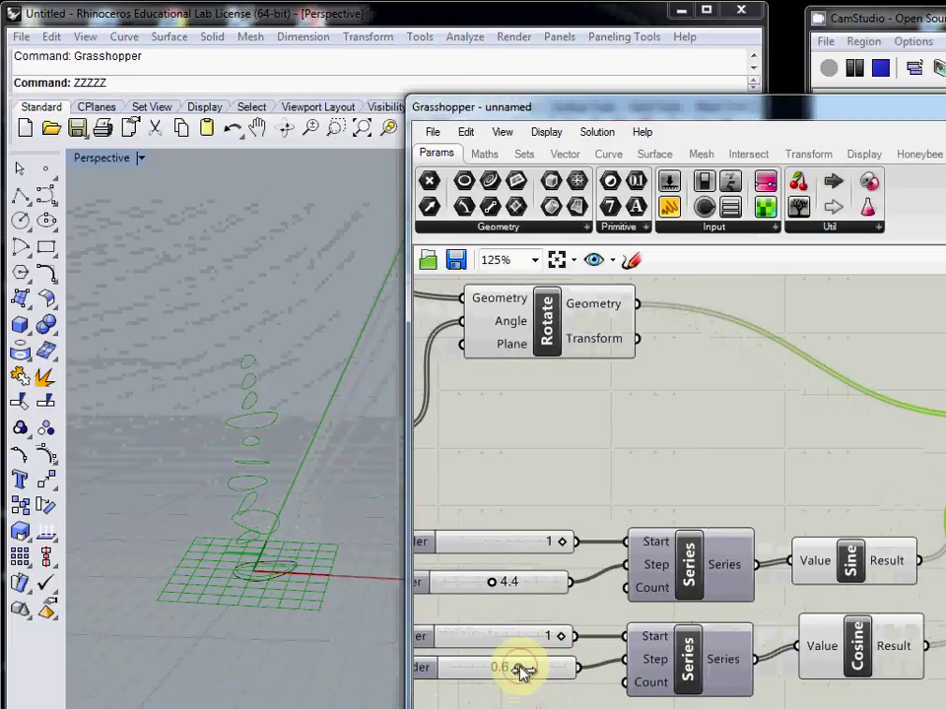
mouse_move(517, 671)
mouse_down()
mouse_move(573, 670)
mouse_move(482, 665)
mouse_move(570, 667)
mouse_move(529, 667)
mouse_up()
Connect a new number slider to the Cosine Series' Step input, delete the disconnected 0.7 slider, and preview the scaled curves.
click(522, 705)
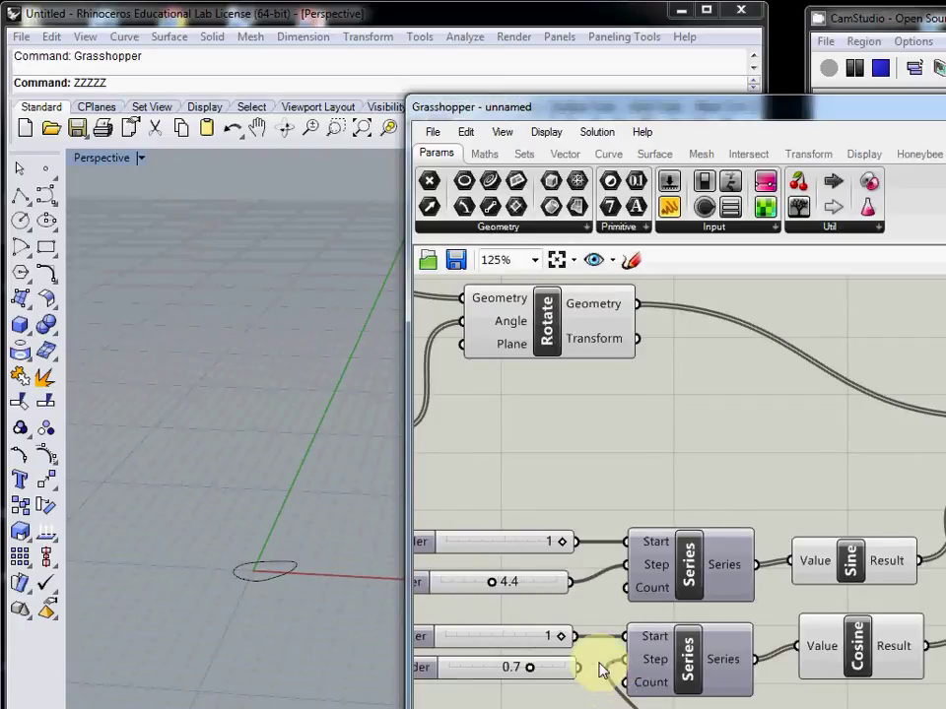
click(538, 670)
key(Delete)
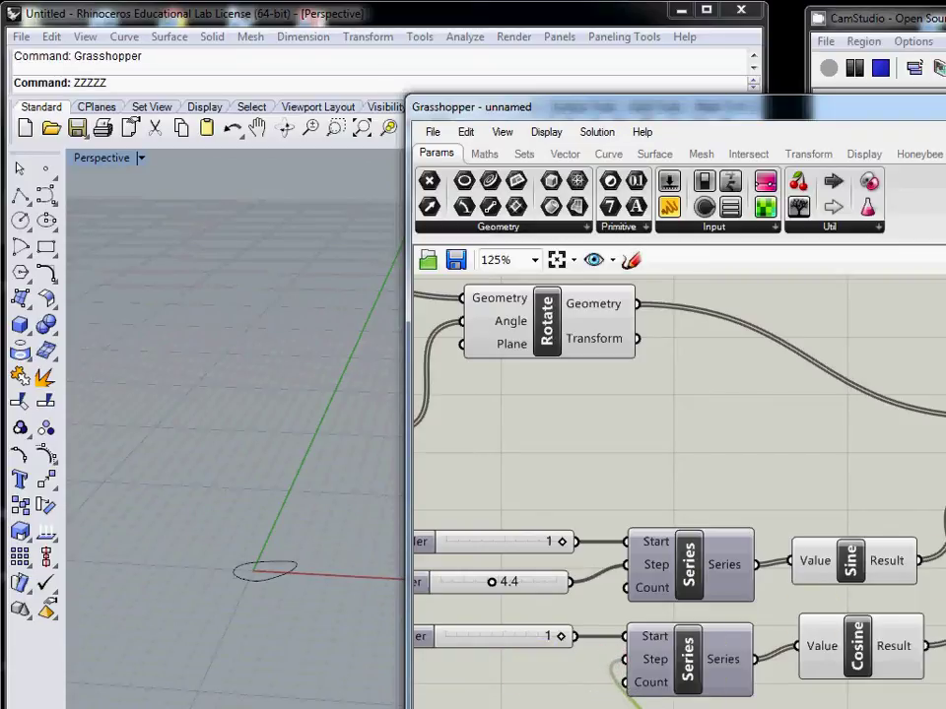
click(943, 443)
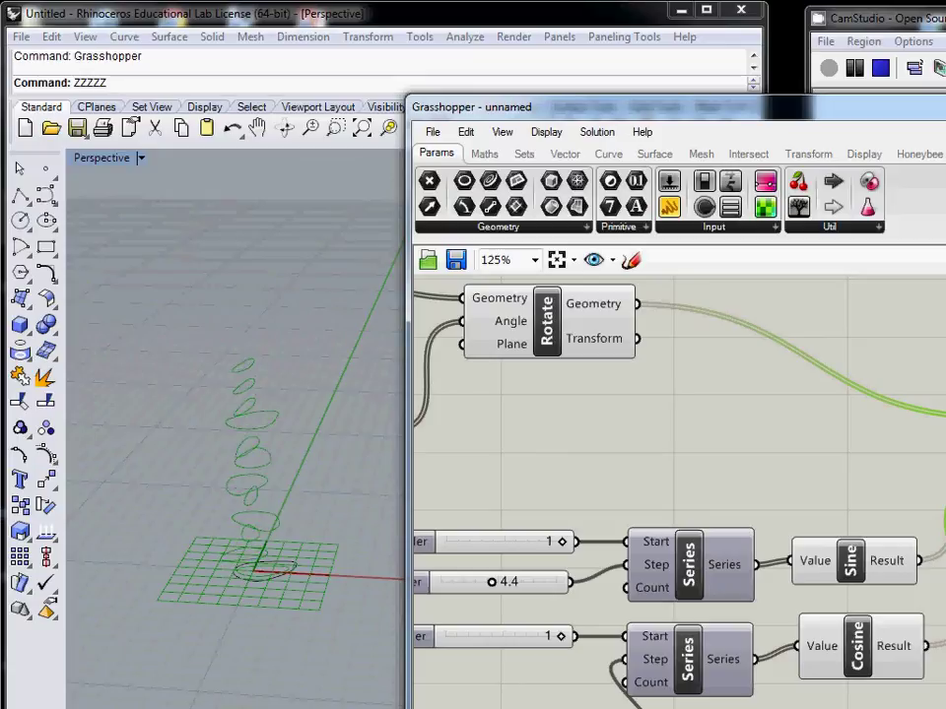
Open the Cosine component's help description to read what it computes, and close it again.
right_click(865, 655)
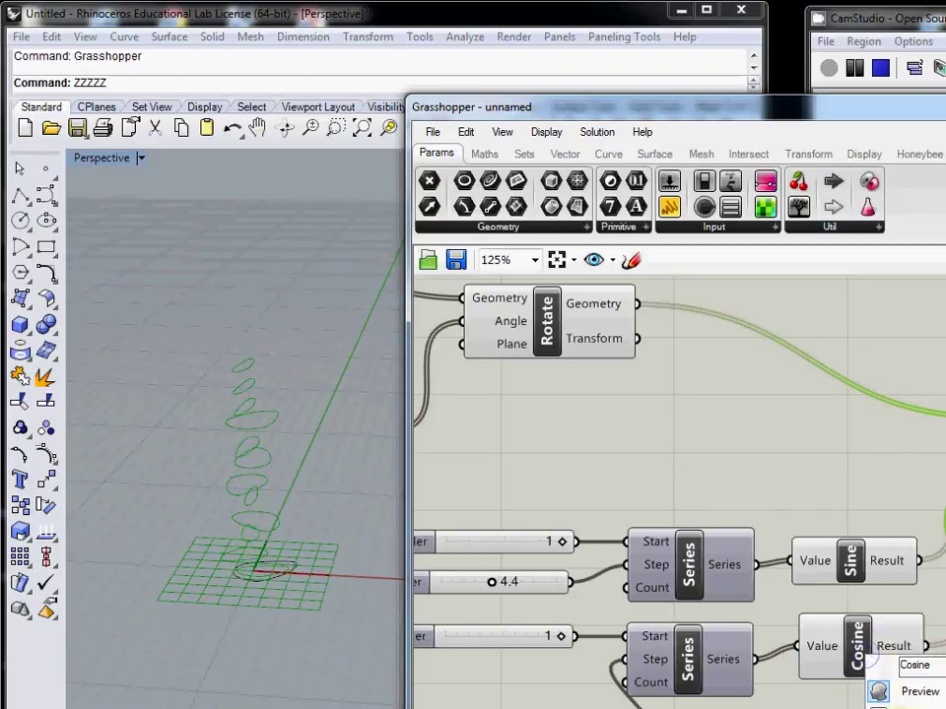
click(893, 708)
key(Escape)
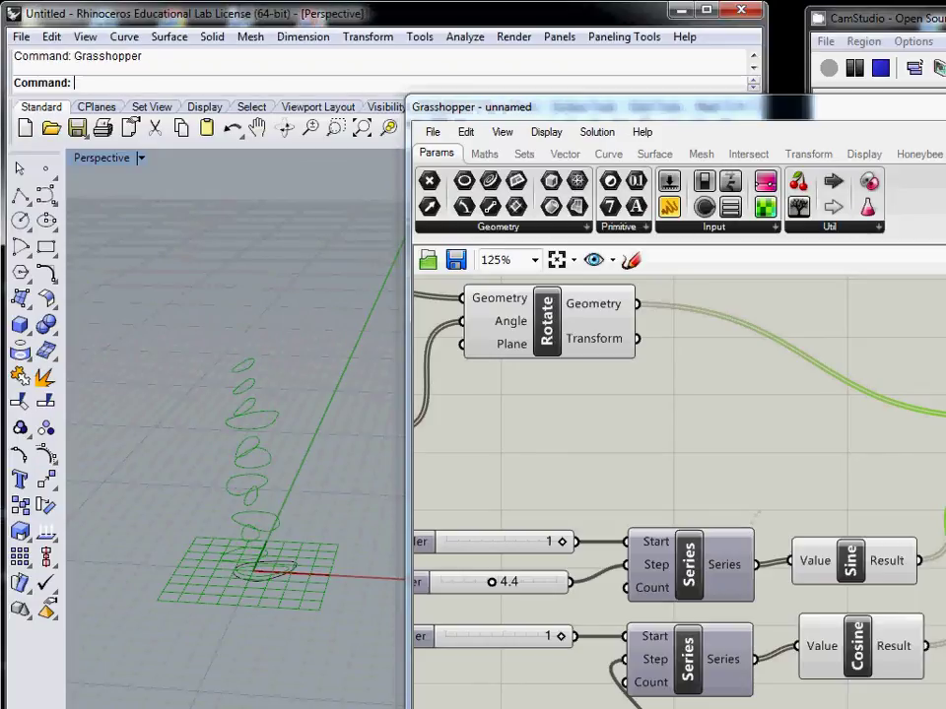
right_click(865, 648)
click(905, 706)
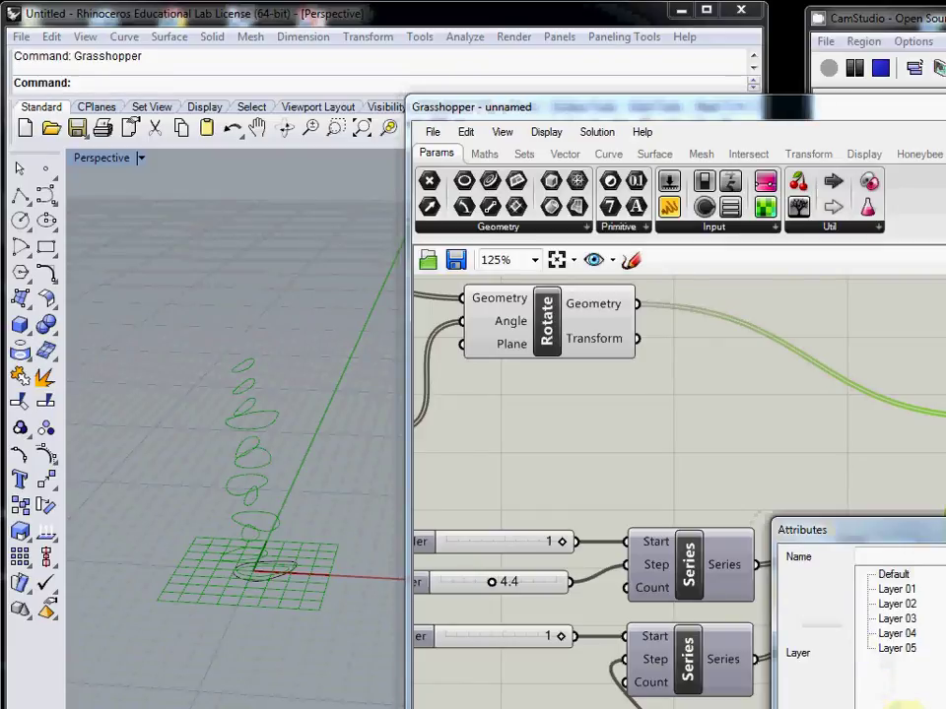
key(Escape)
right_click(857, 647)
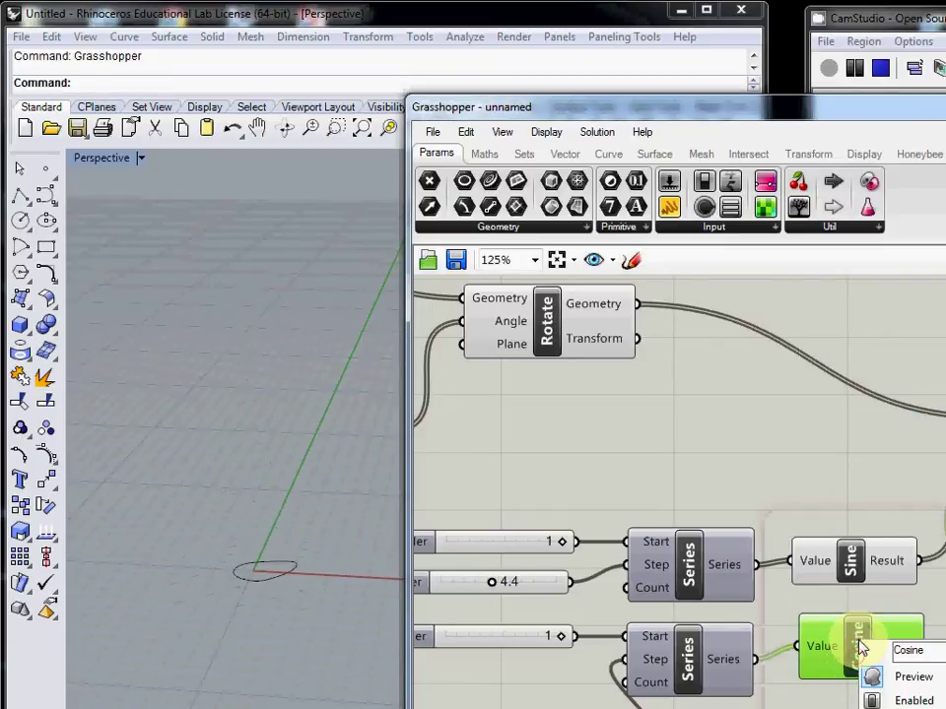
click(897, 707)
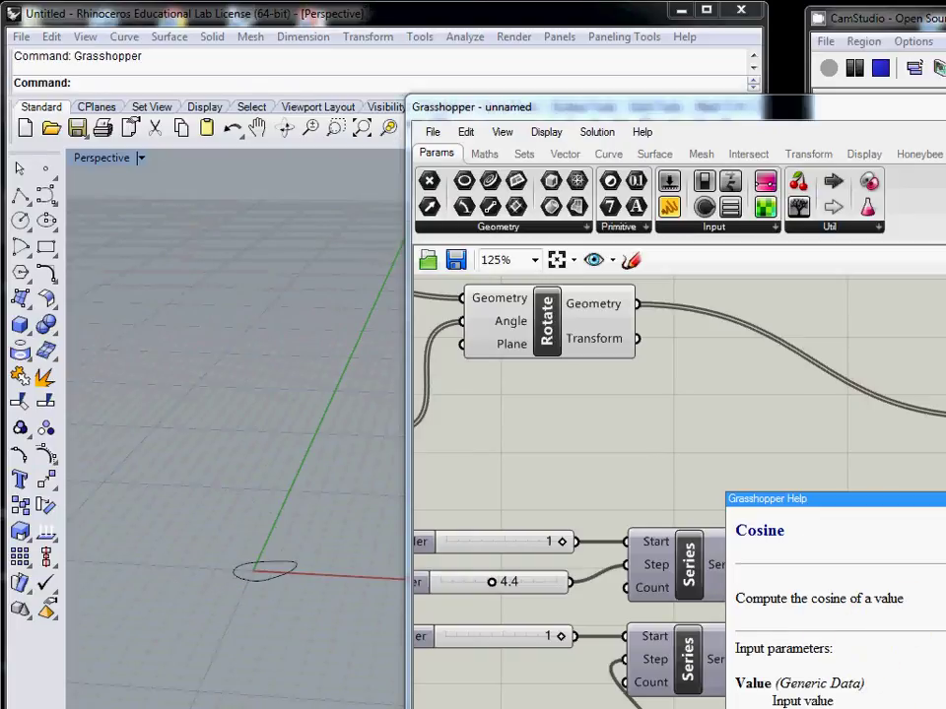
click(840, 625)
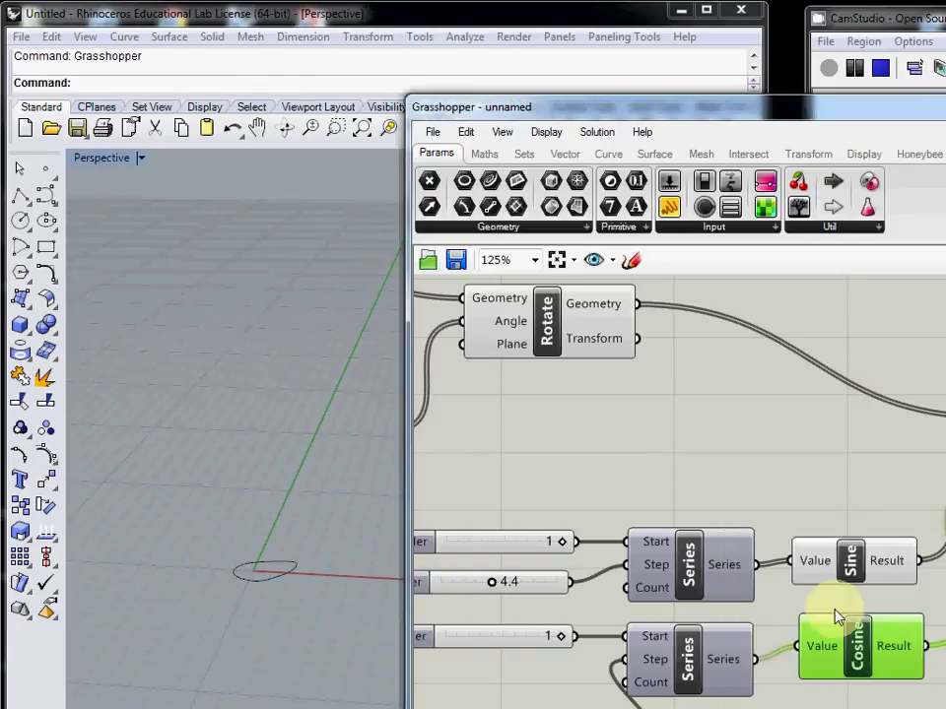
Set the Sine Series' step slider to 6.9 and preview the scaled curves.
click(491, 583)
drag(535, 585, 521, 582)
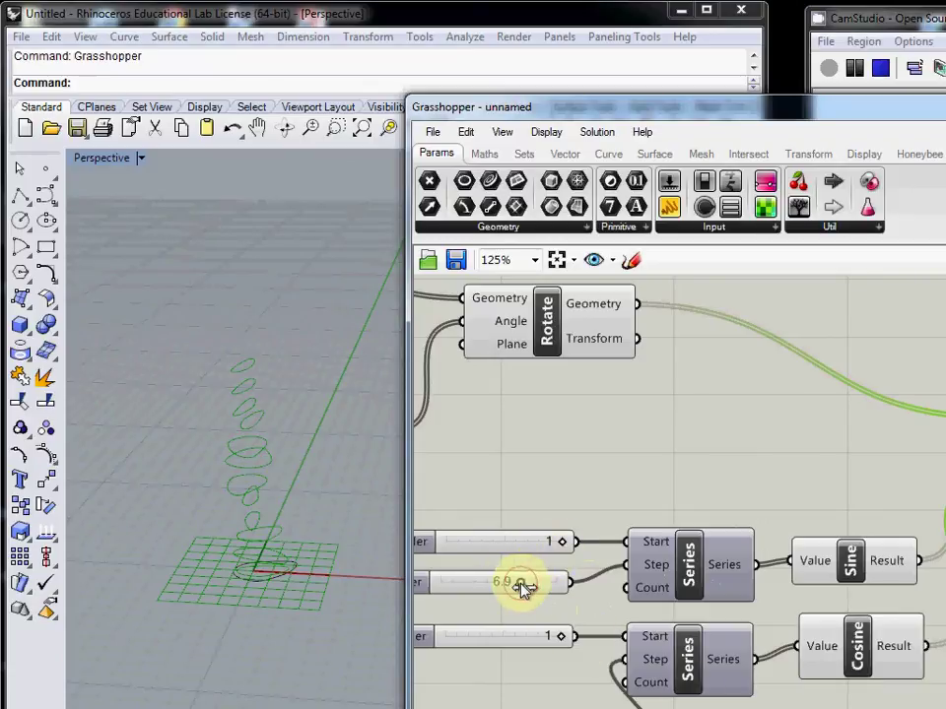
Set the Sine Series' step slider to 10.0 and feed that Series output into a new panel.
drag(522, 588, 560, 588)
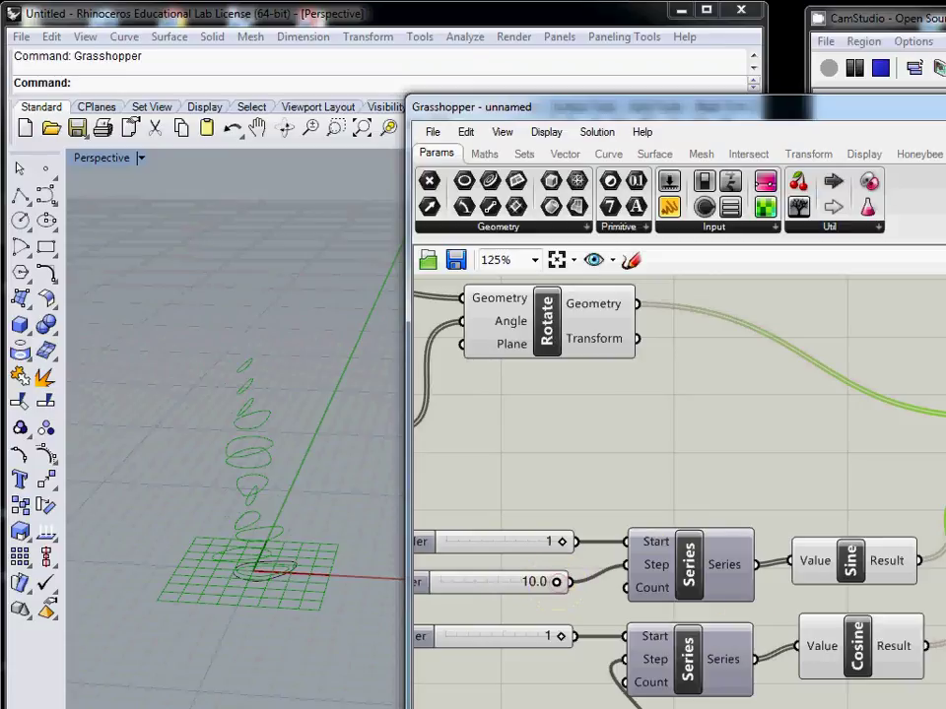
click(559, 590)
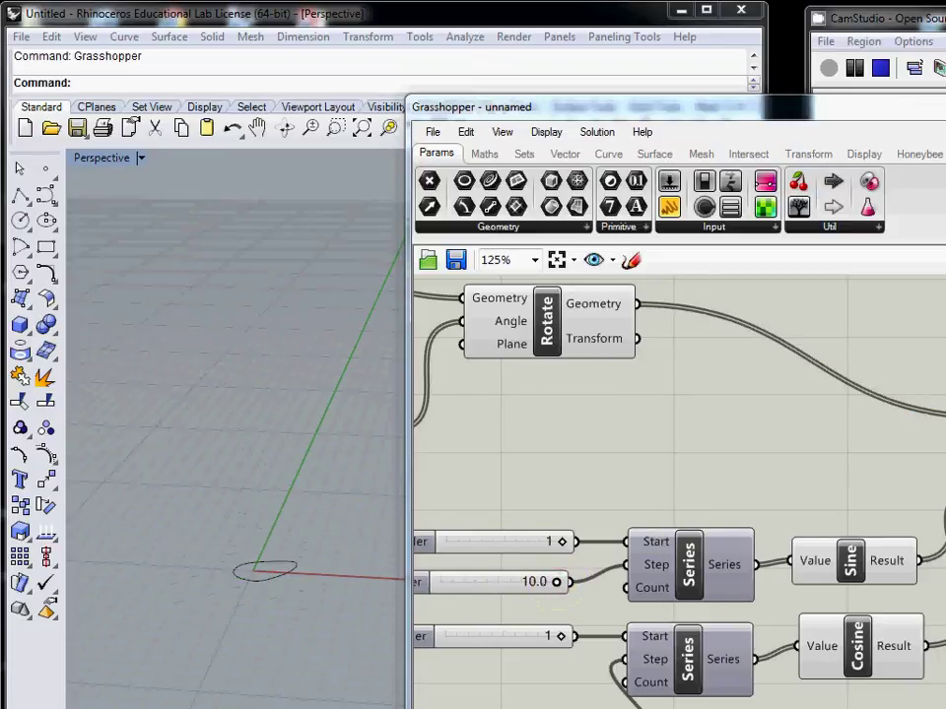
text(panel)
key(Return)
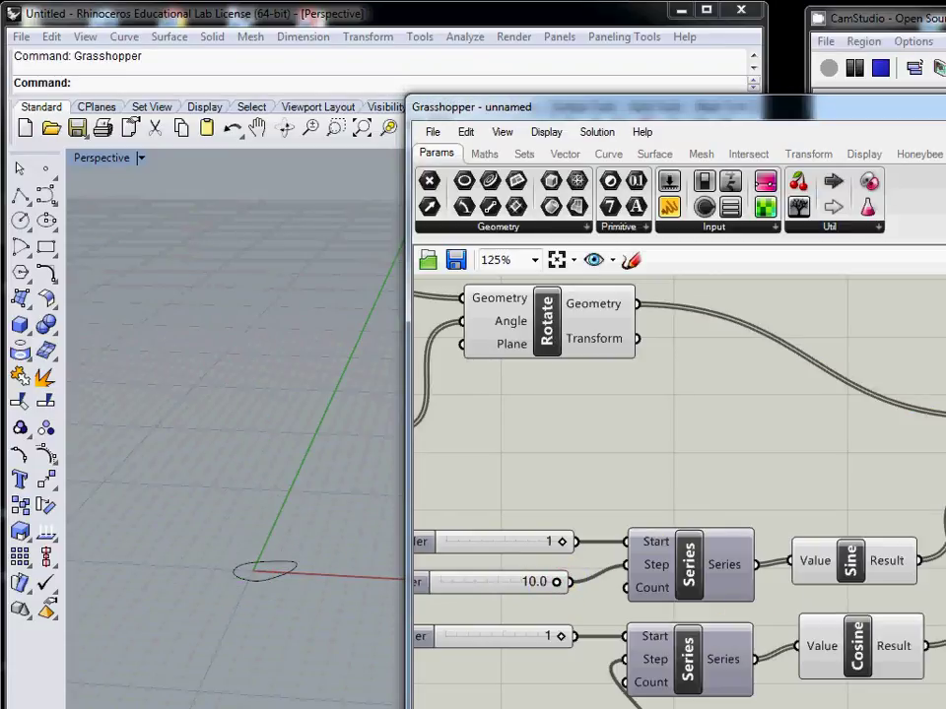
drag(755, 566, 769, 708)
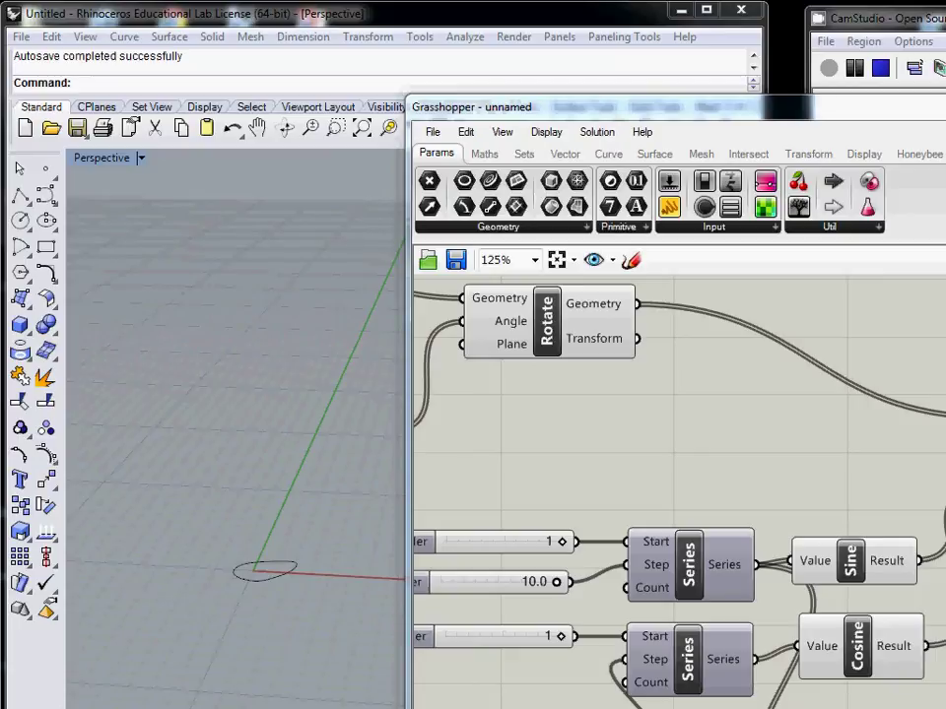
Connect the Sine component's Result to a second panel to list the sine values.
drag(920, 561, 941, 680)
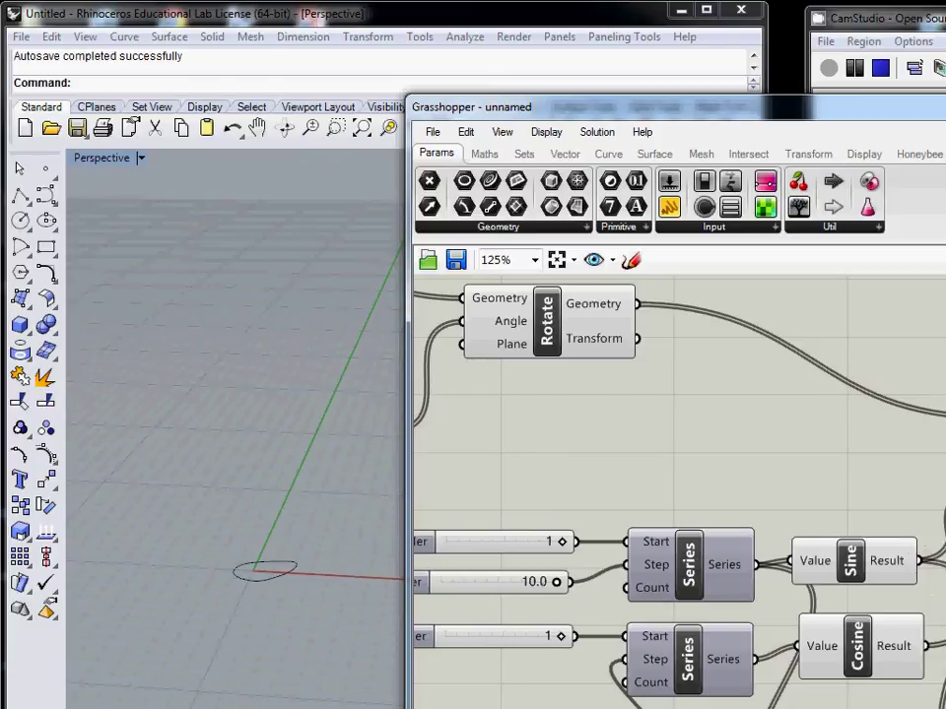
scroll(680, 492, up, 2)
scroll(680, 491, down, 1)
drag(941, 705, 941, 689)
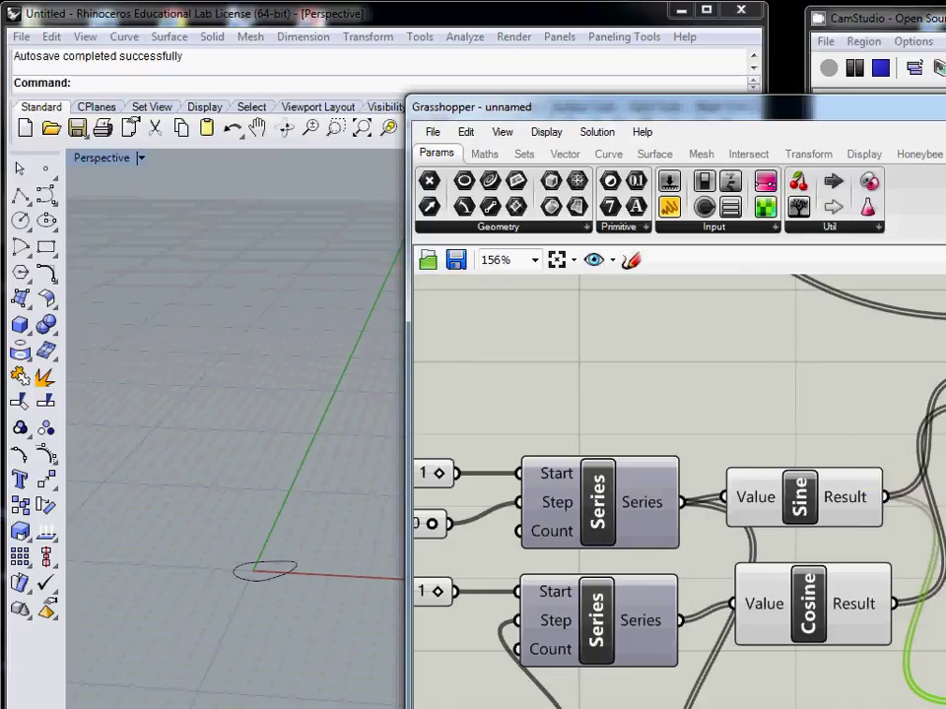
Add a Loft component and connect the Scale NU Geometry output to its Curves input.
right_drag(945, 467, 686, 497)
click(764, 515)
right_drag(914, 420, 809, 508)
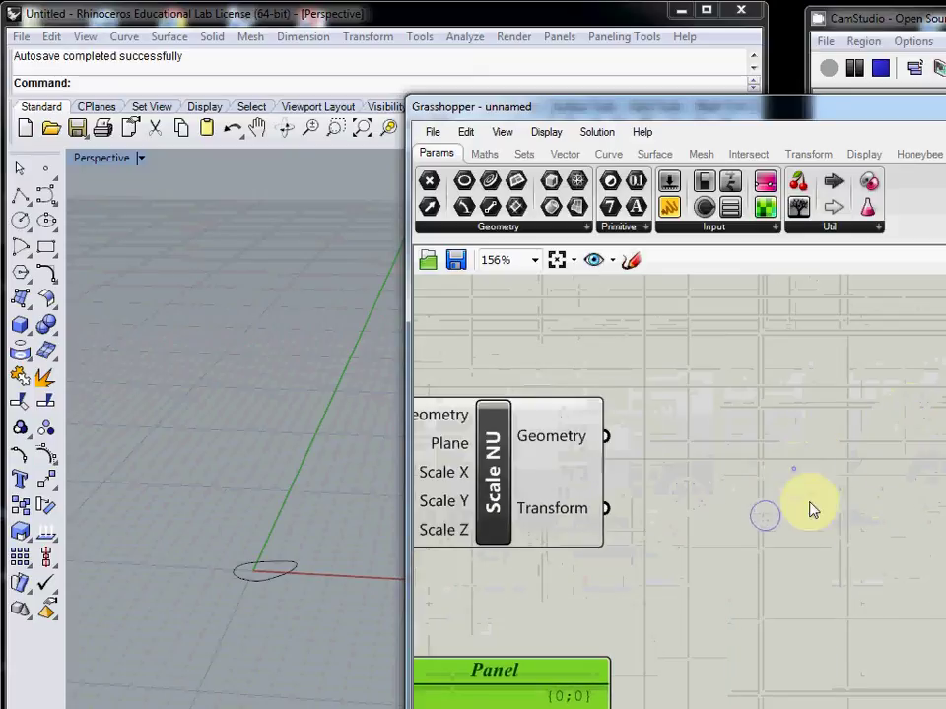
scroll(861, 532, down, 4)
double_click(867, 530)
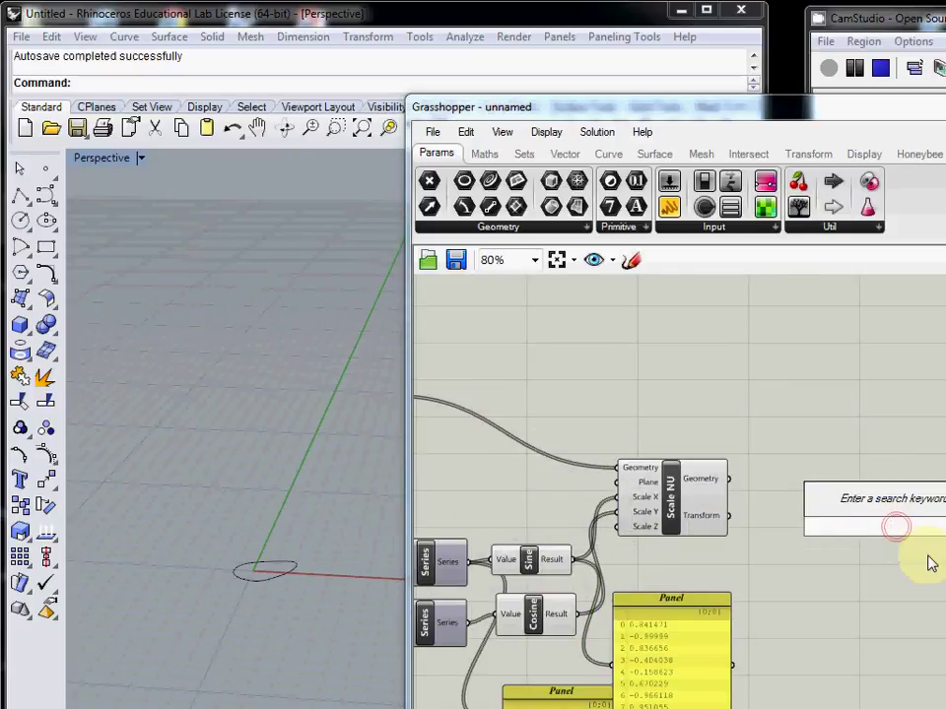
text(loft)
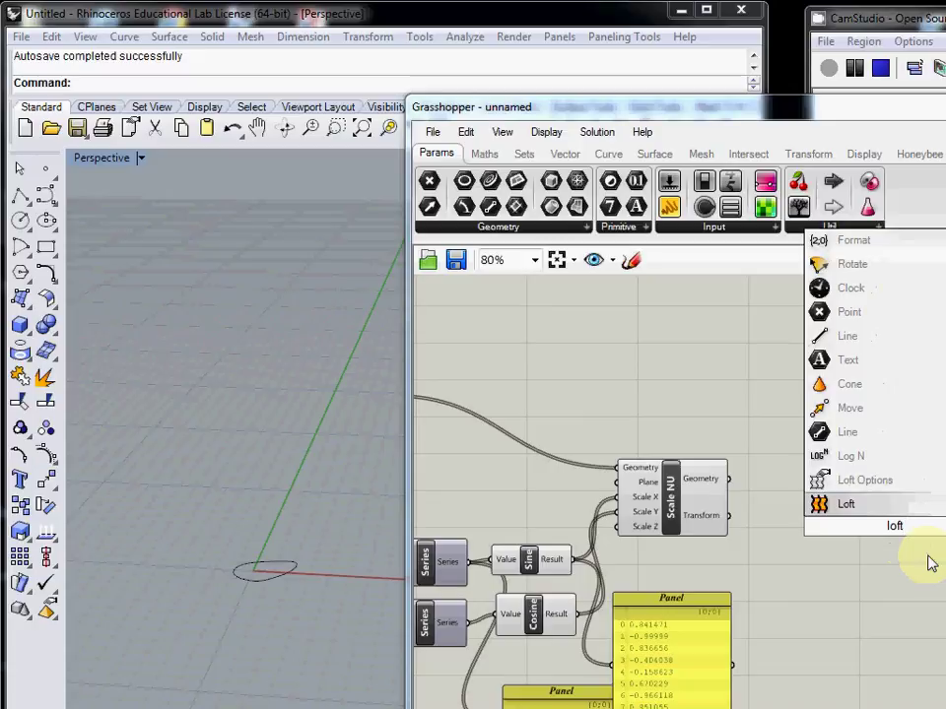
key(Return)
drag(730, 479, 857, 522)
Inspect the lofted form up close, then set the Cosine Series' step slider to 42.1 and the Sine Series' step slider to 2.0.
click(281, 487)
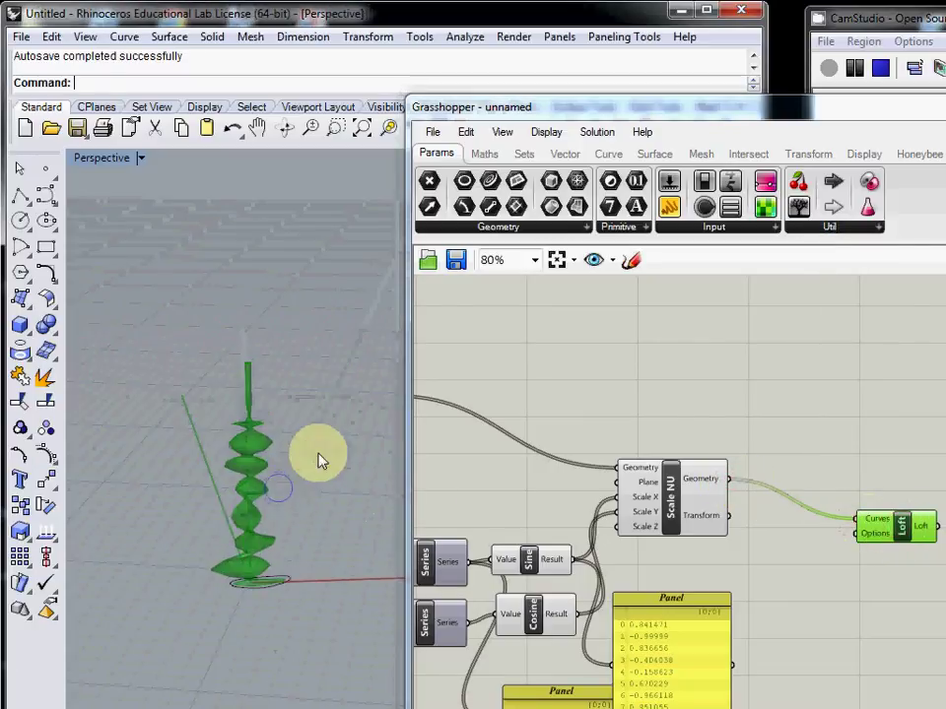
scroll(226, 532, up, 7)
right_drag(266, 528, 358, 519)
right_drag(232, 518, 233, 554)
right_drag(298, 462, 237, 499)
scroll(275, 456, up, 4)
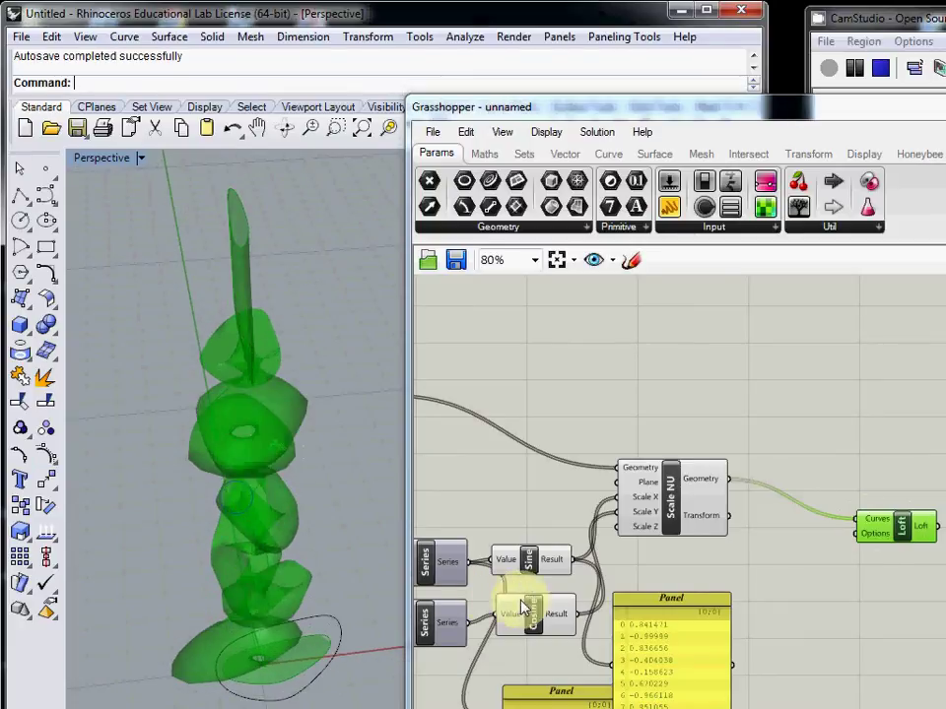
right_drag(522, 608, 597, 639)
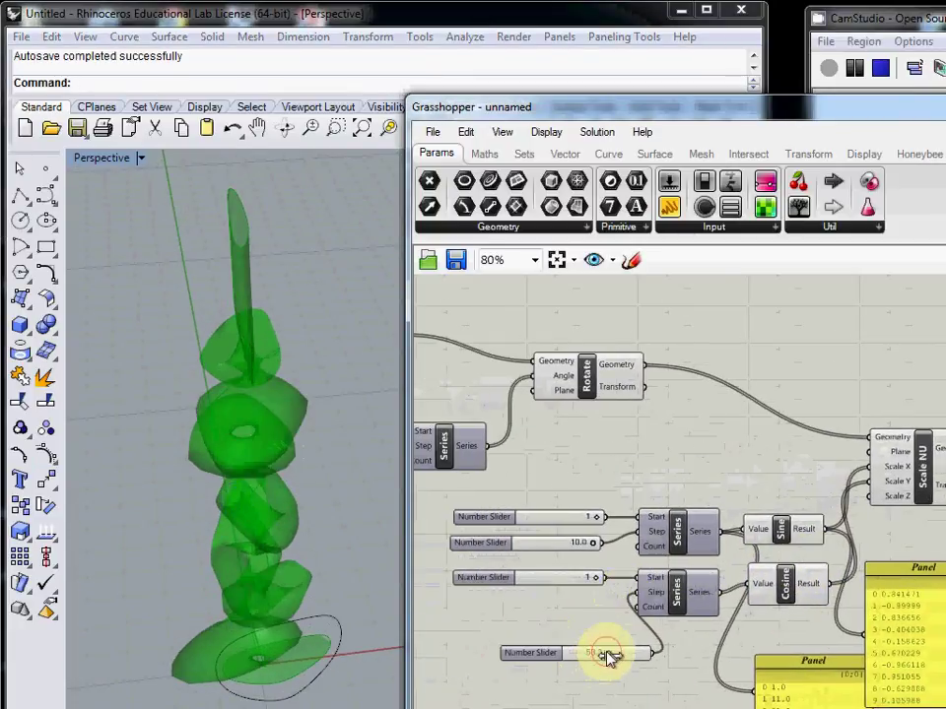
drag(608, 658, 604, 656)
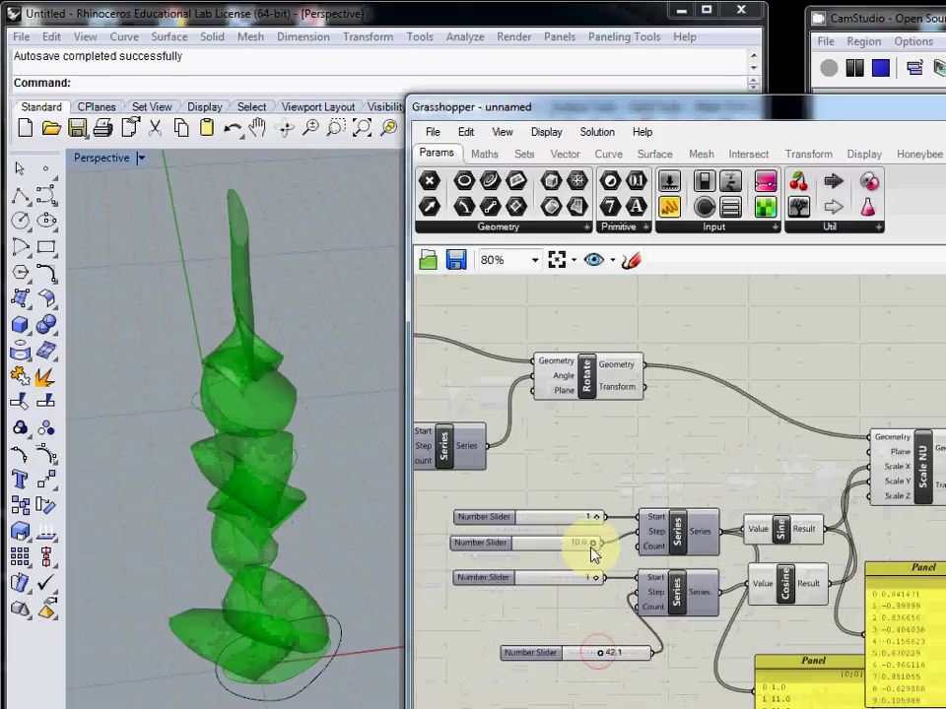
drag(591, 547, 543, 546)
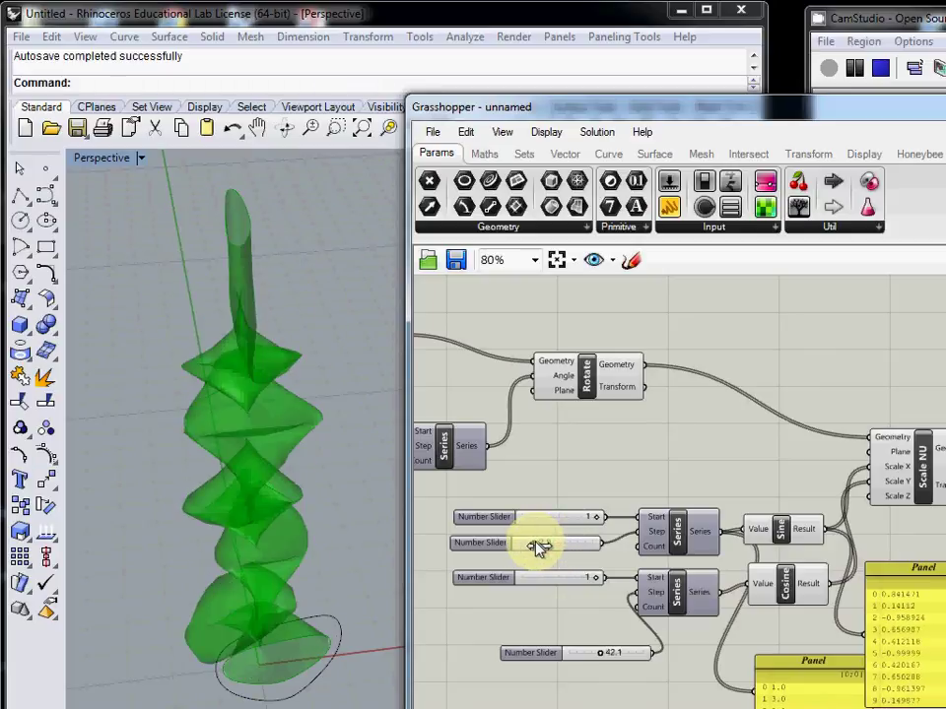